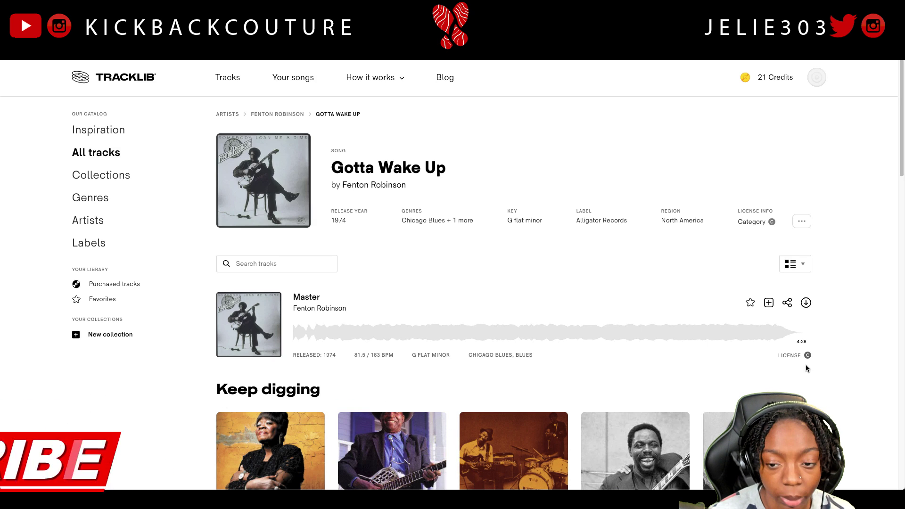
Open Tracklib's Licensing page and review the $1500/$500/$50 categories and the Revenue share table
mouse_move(808, 357)
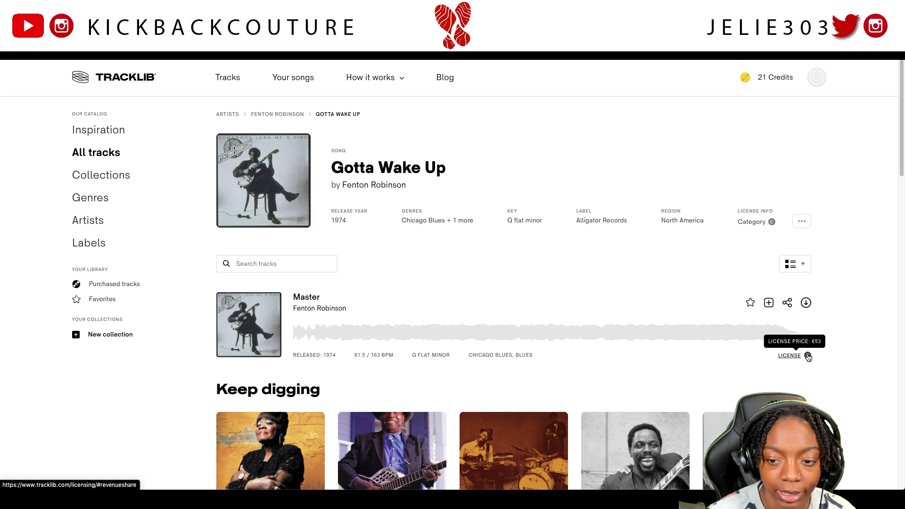
click(807, 356)
scroll(426, 312, up, 5)
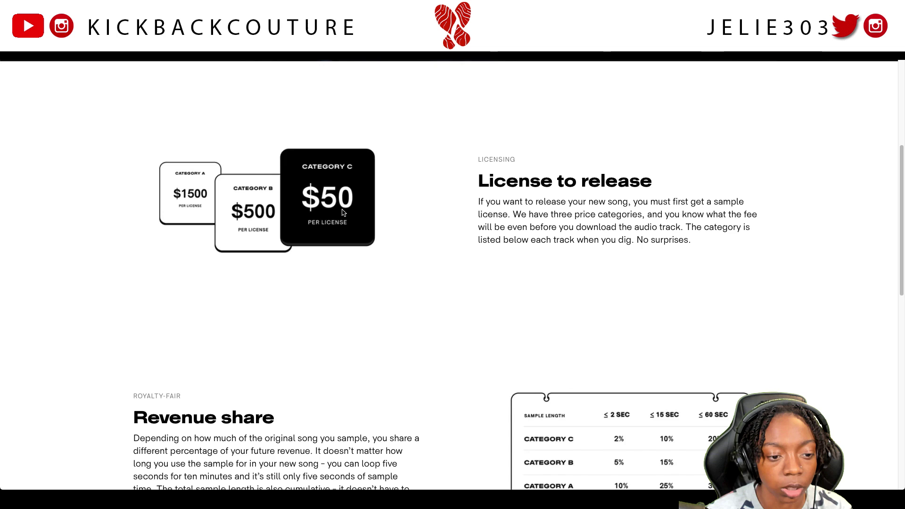
scroll(348, 226, down, 1)
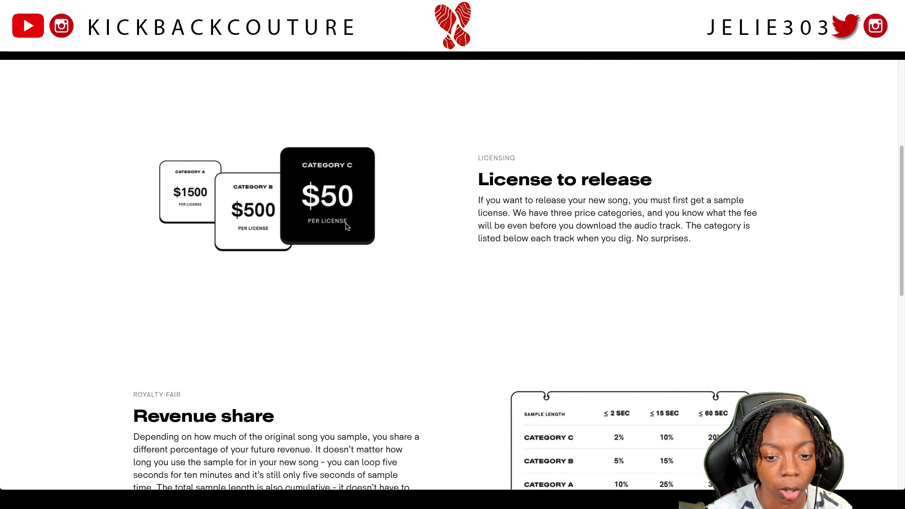
scroll(354, 241, down, 3)
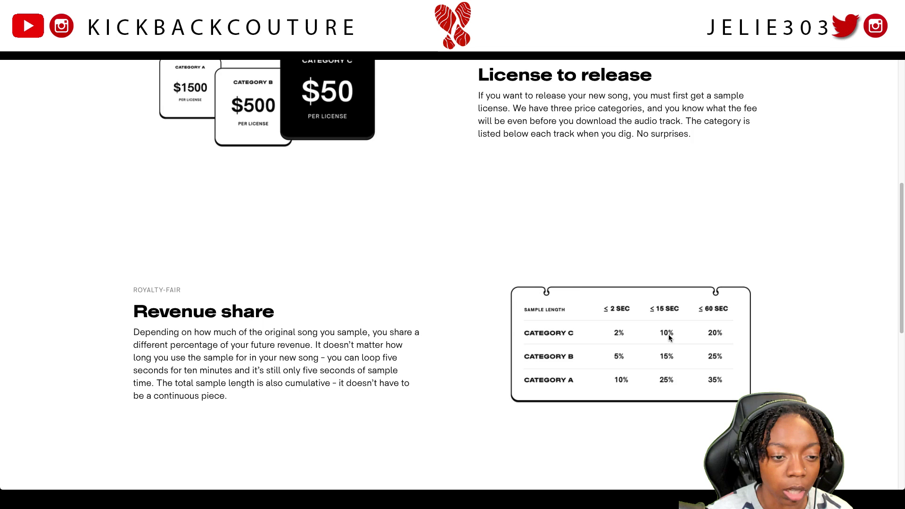
scroll(574, 365, up, 1)
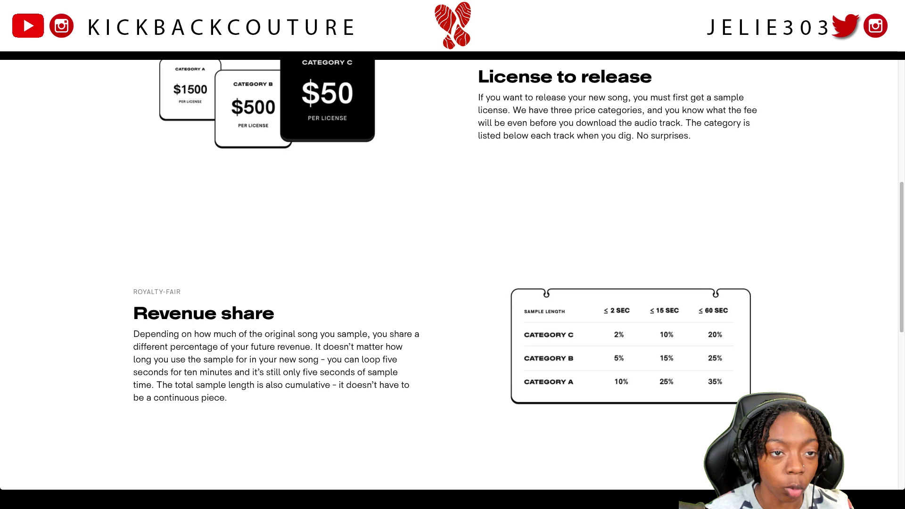
key(alt+Left)
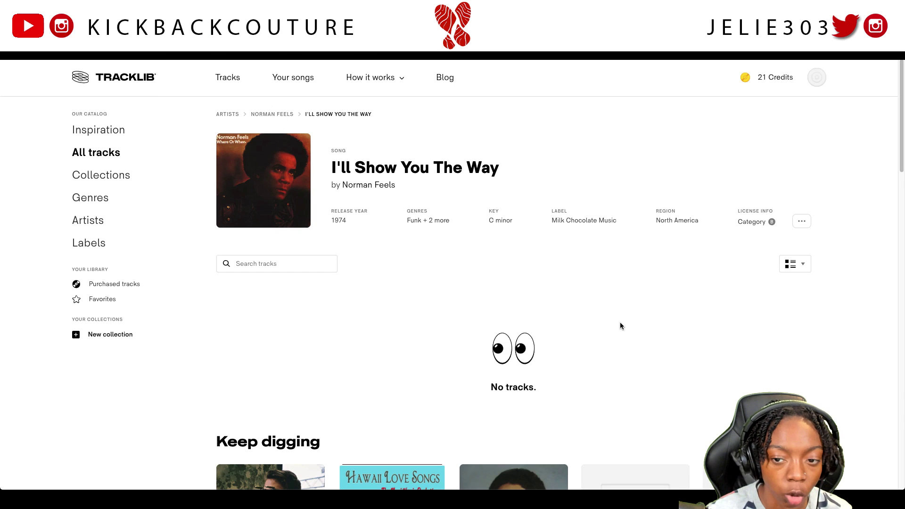
click(764, 224)
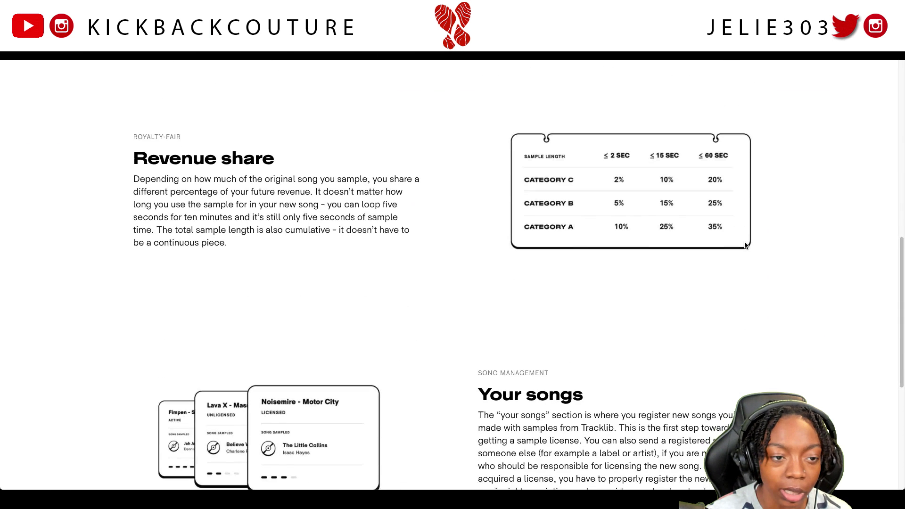
scroll(415, 278, up, 4)
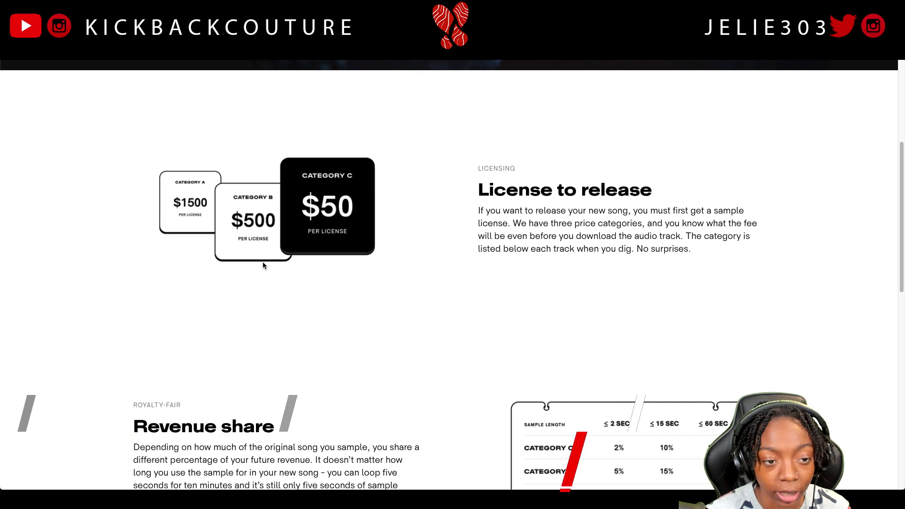
scroll(261, 245, down, 2)
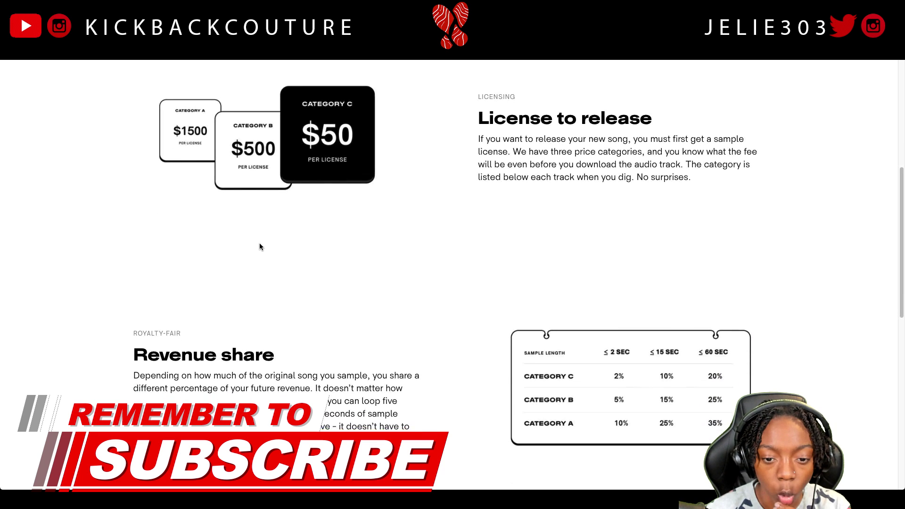
scroll(259, 246, down, 1)
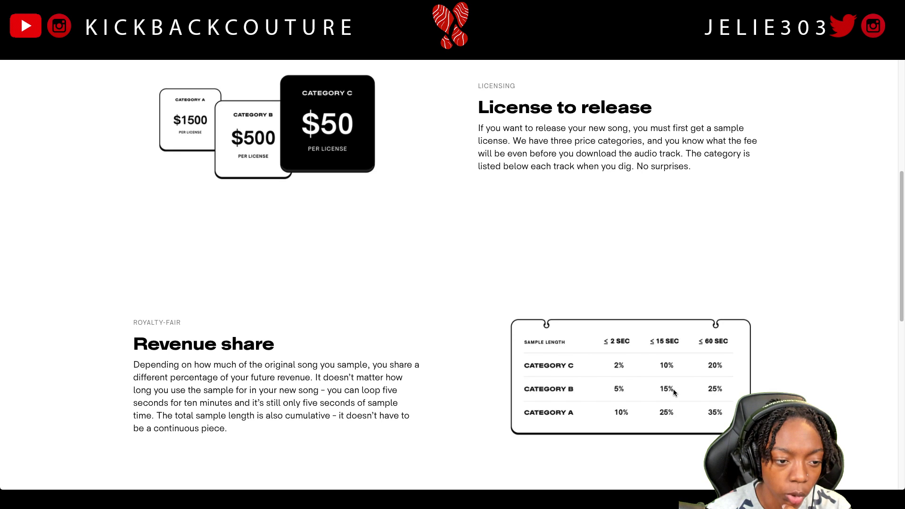
scroll(479, 308, down, 7)
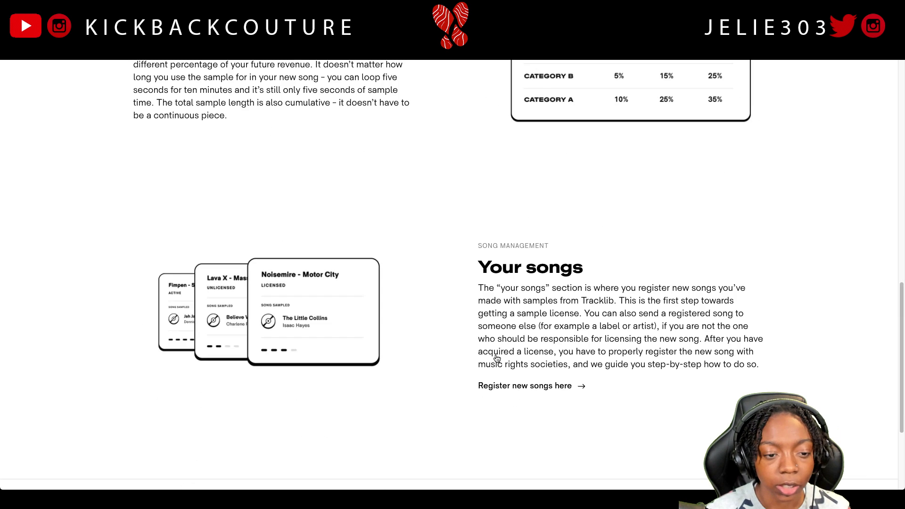
scroll(419, 259, up, 9)
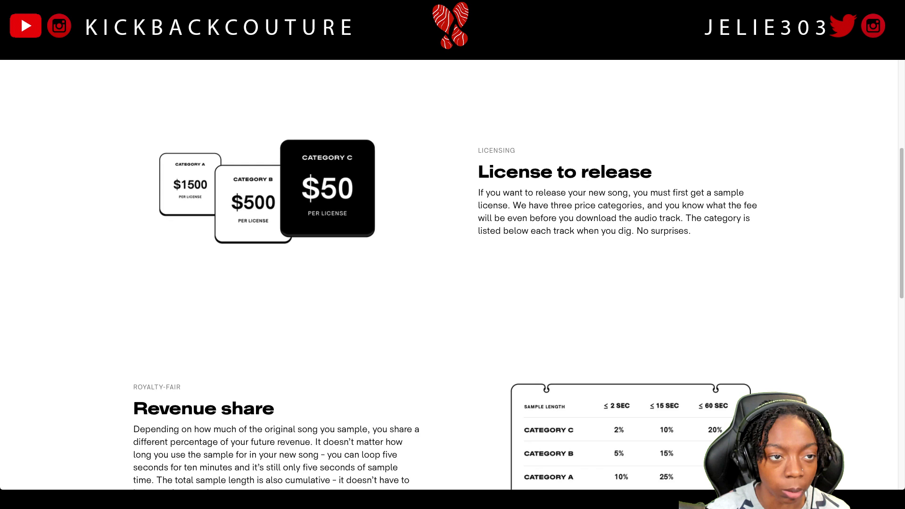
Browse the Inspiration page's Inspired collections carousel forward and back, then open the Collections catalog
scroll(452, 274, down, 2)
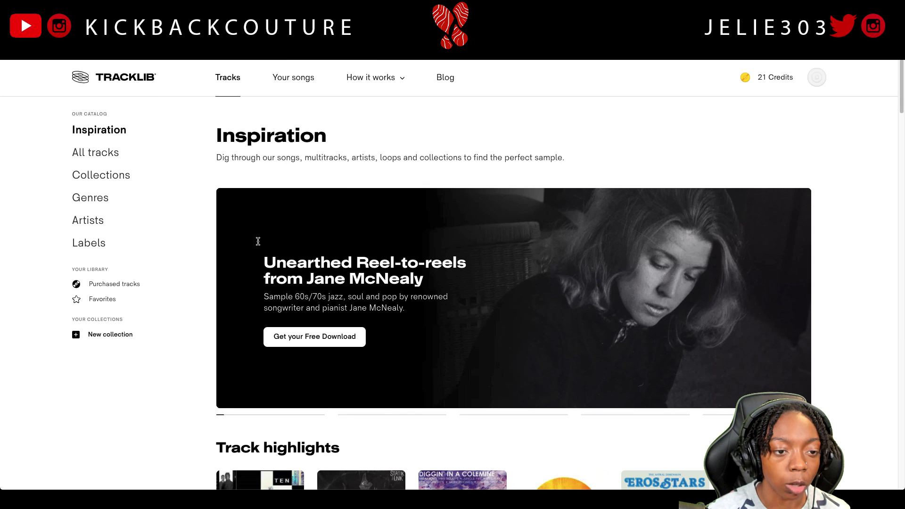
scroll(348, 358, down, 10)
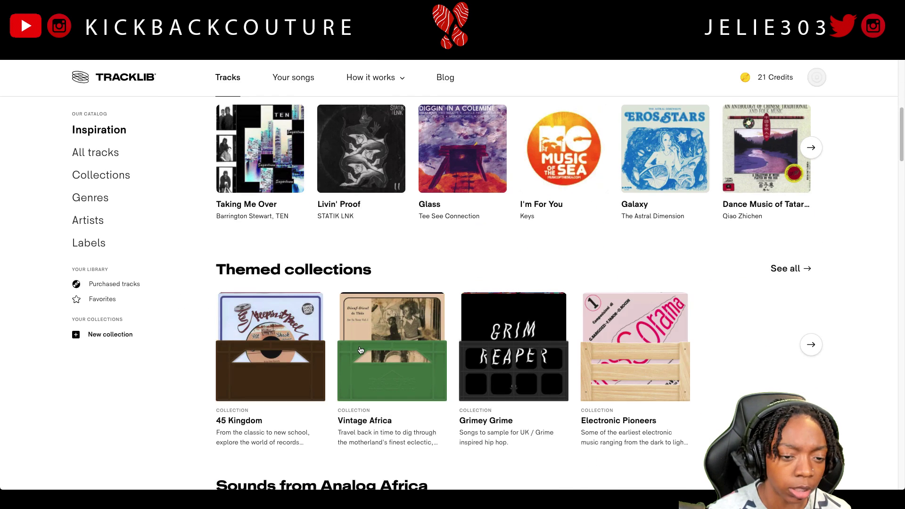
scroll(356, 354, down, 6)
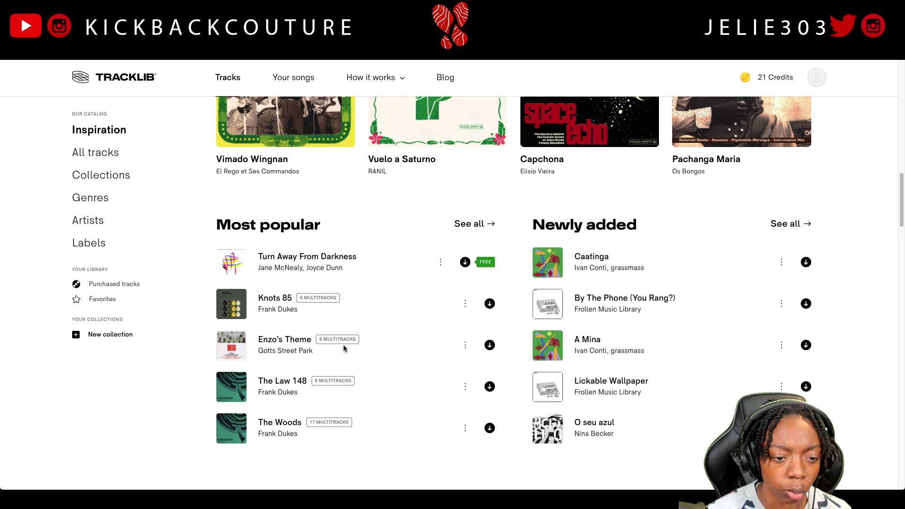
scroll(344, 353, down, 3)
scroll(337, 341, down, 3)
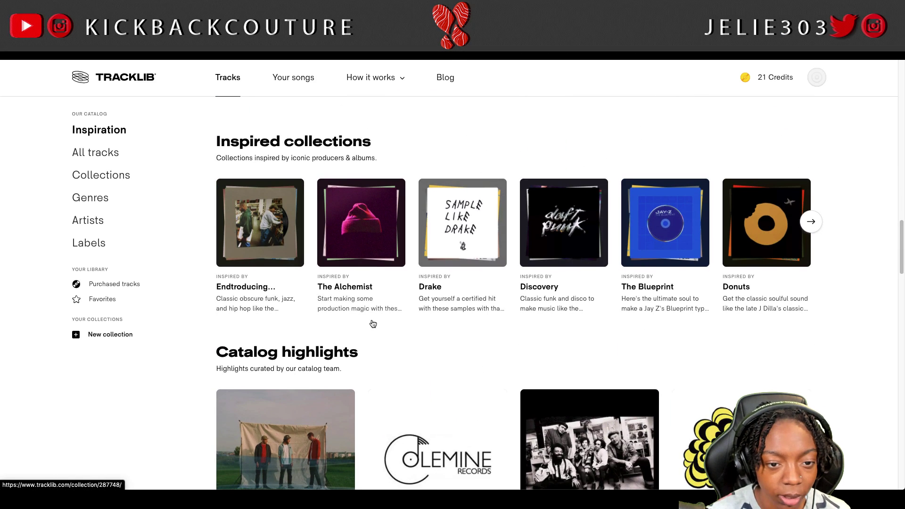
click(811, 224)
click(812, 226)
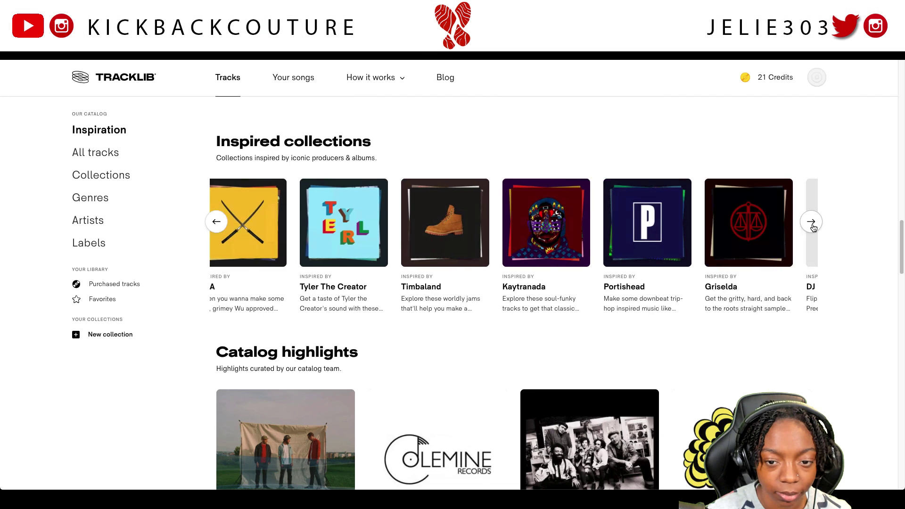
click(216, 223)
click(217, 224)
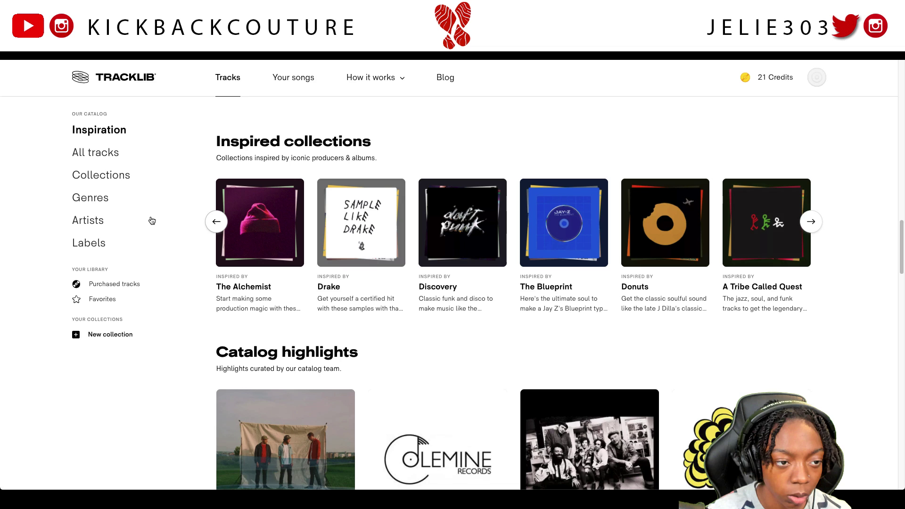
click(112, 177)
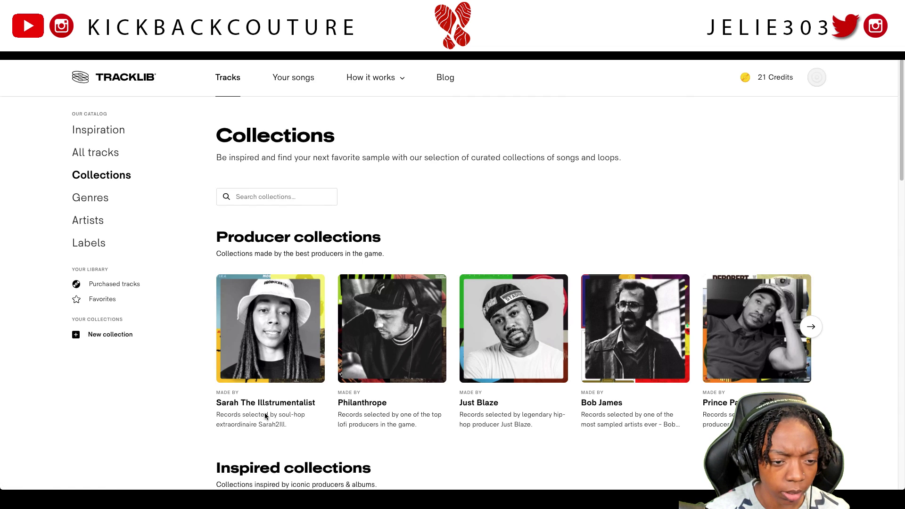
Advance the Producer collections carousel three times and scroll through the Inspired collections
scroll(292, 418, down, 1)
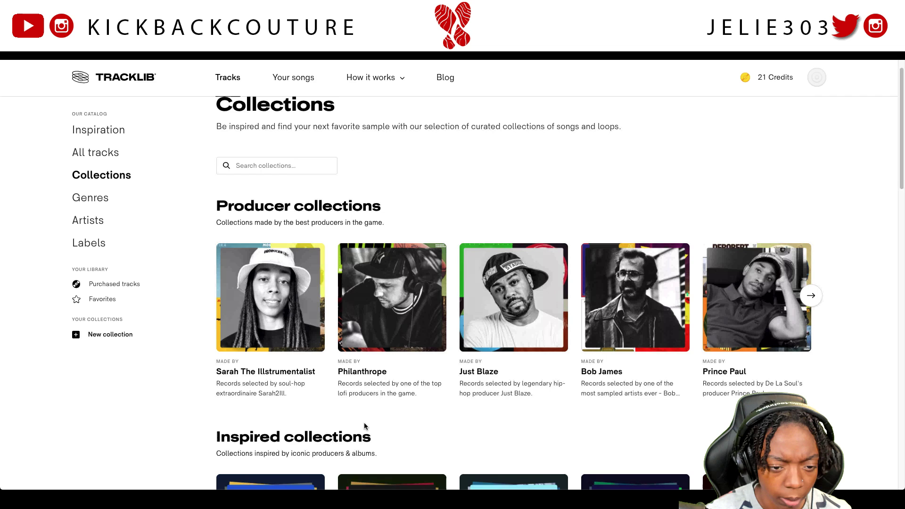
scroll(383, 370, down, 2)
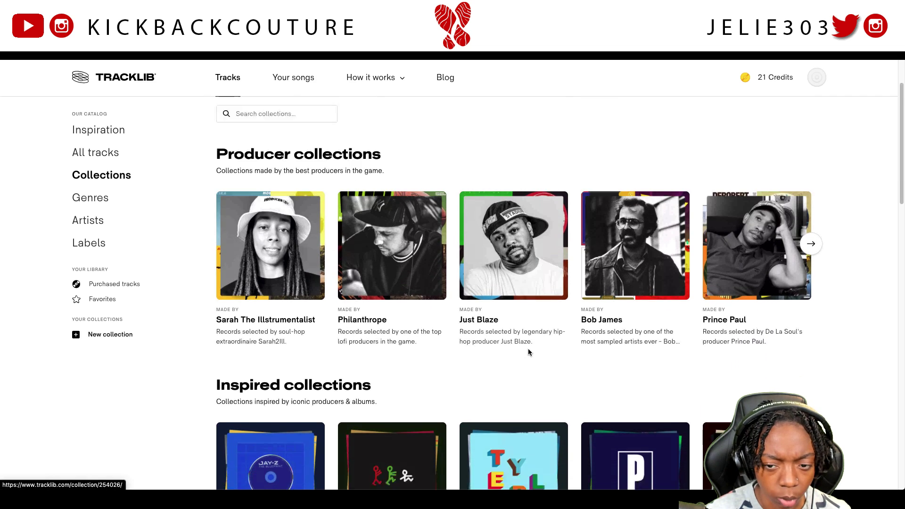
scroll(529, 352, down, 2)
click(811, 202)
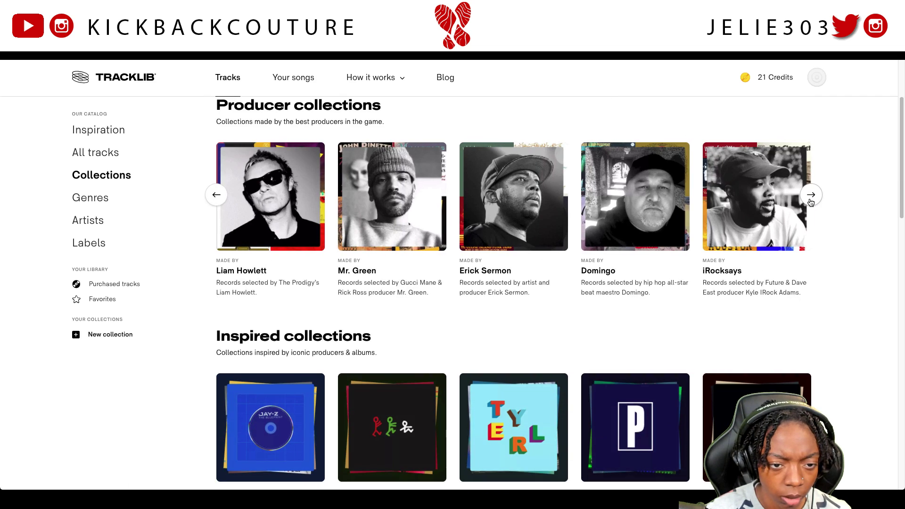
click(811, 201)
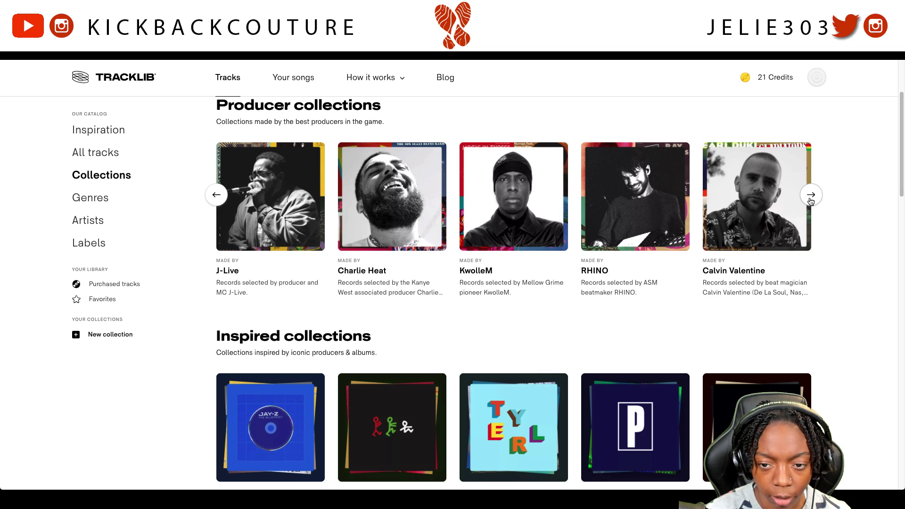
click(810, 195)
scroll(602, 298, down, 3)
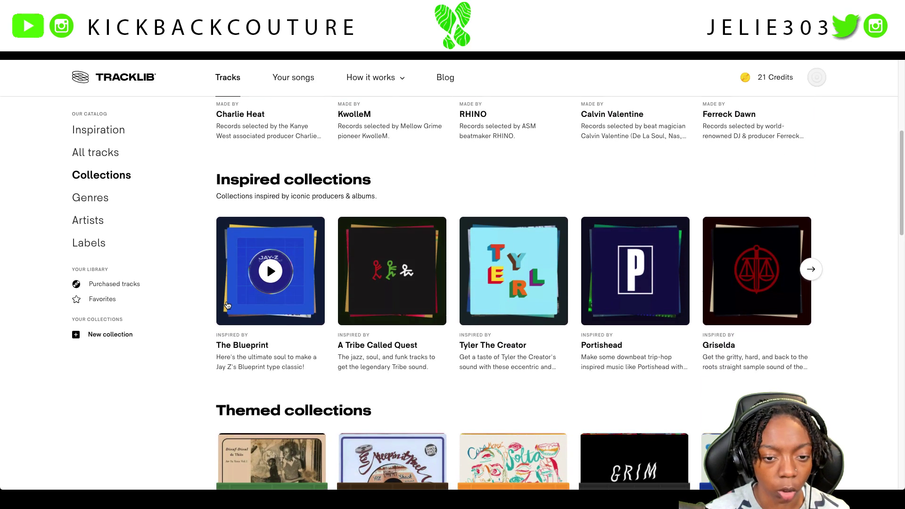
scroll(227, 301, down, 2)
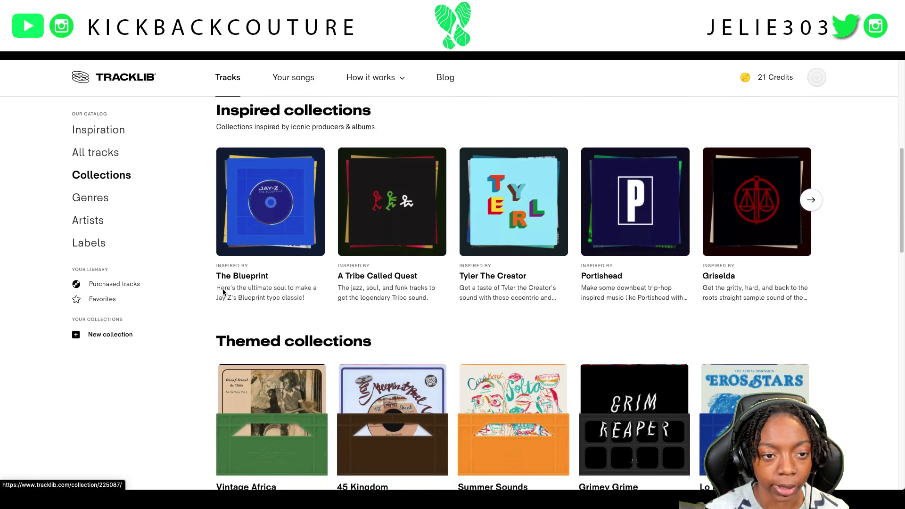
scroll(222, 292, up, 8)
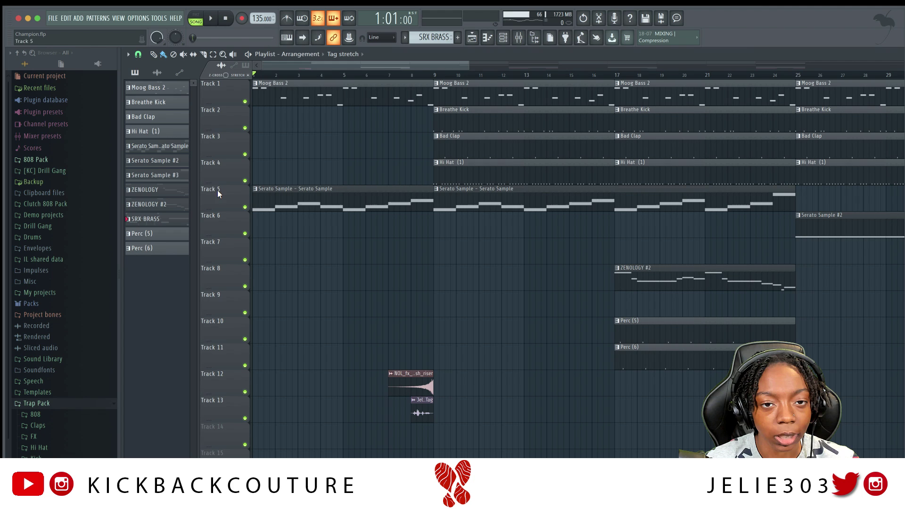
Open Serato Sample from the channel rack and move its window up and left
click(503, 37)
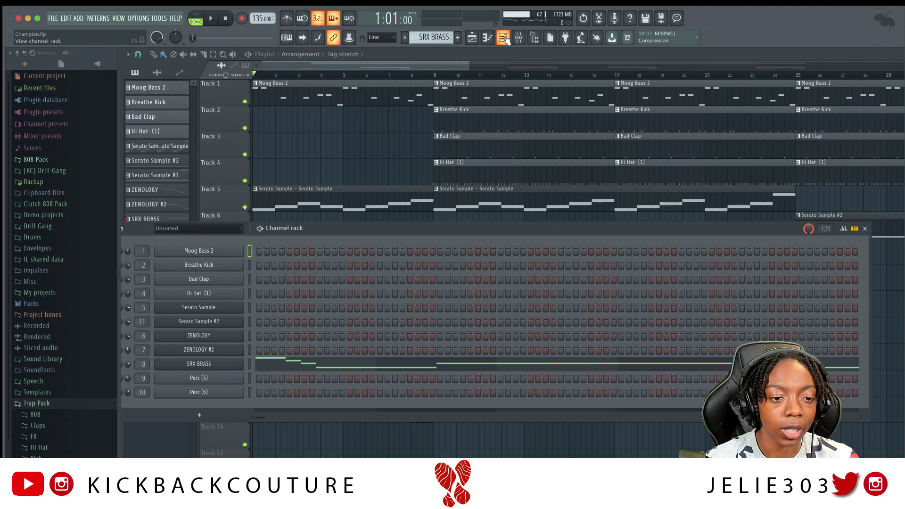
click(197, 307)
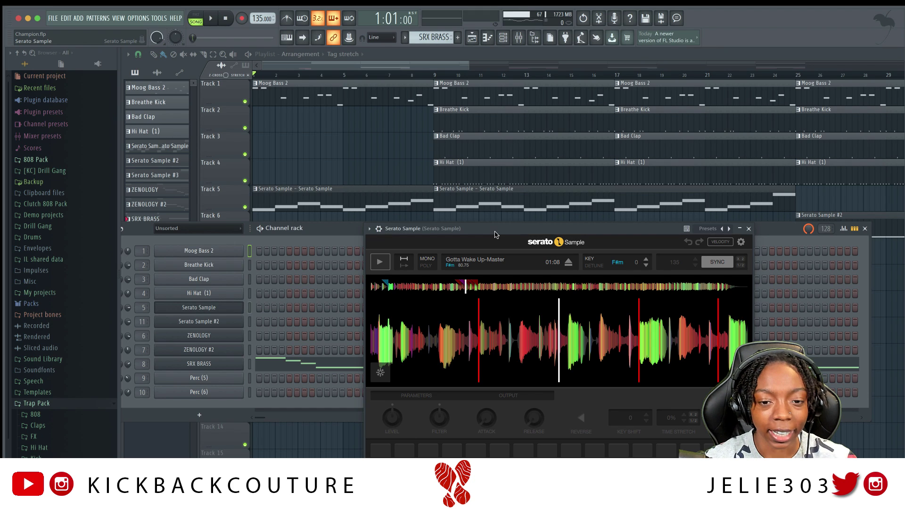
drag(497, 228, 386, 112)
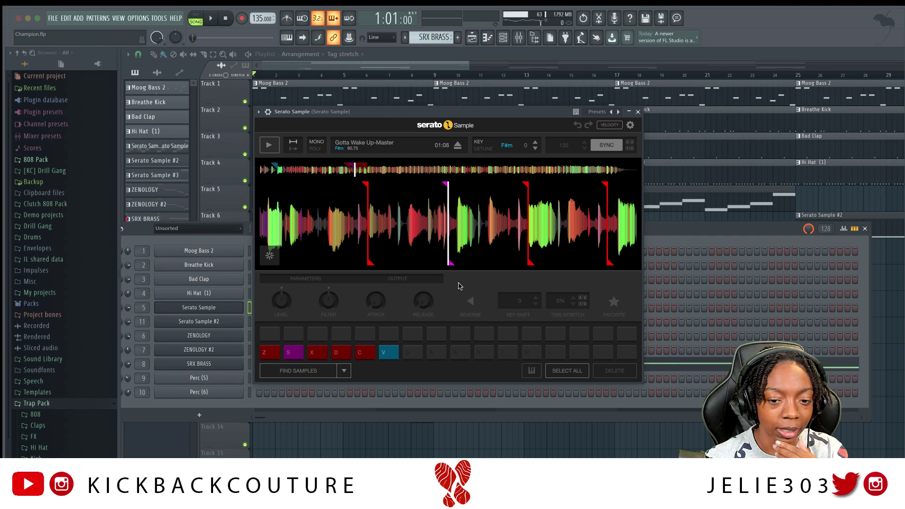
With the mixer up, audition Serato Sample pads Z, S, X, D, C and V, then jump ahead in the track
key(F9)
click(293, 352)
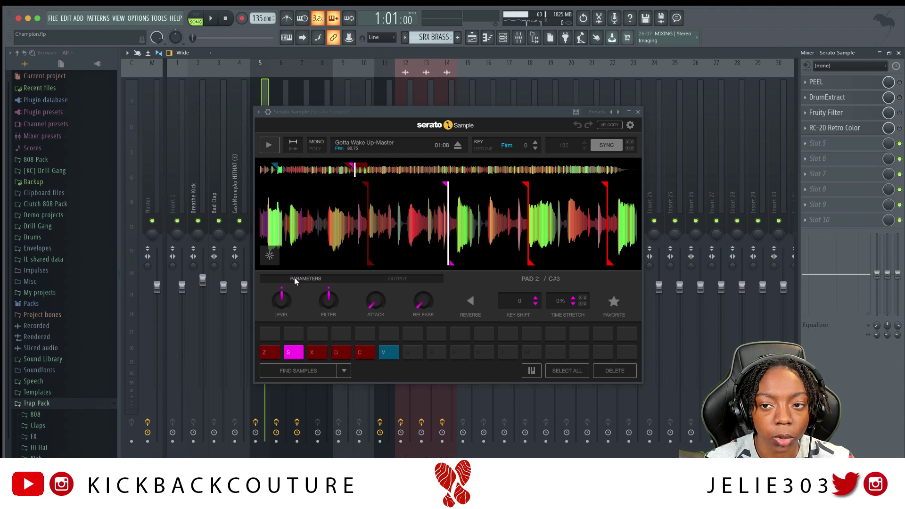
click(271, 353)
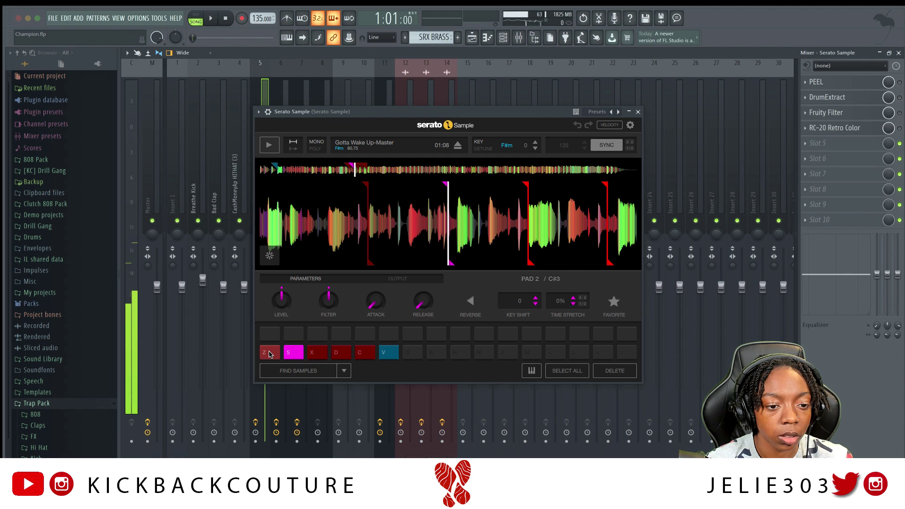
click(293, 353)
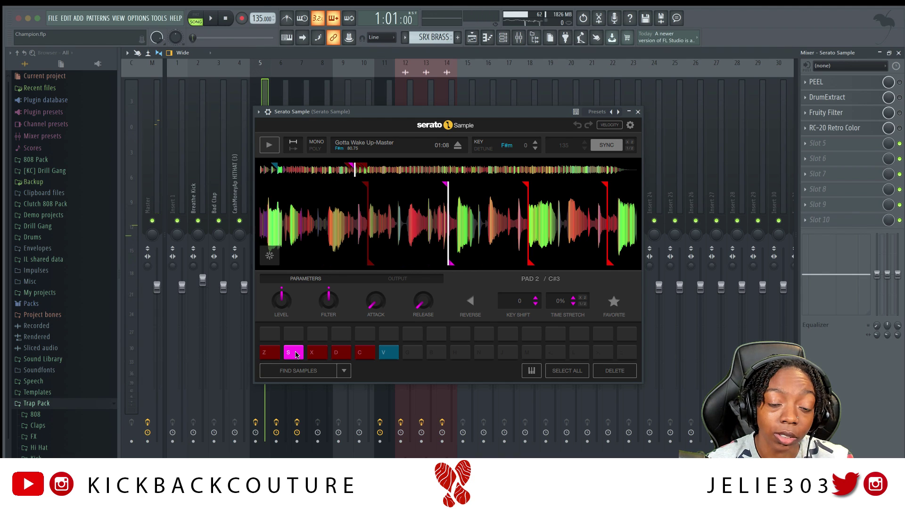
click(324, 357)
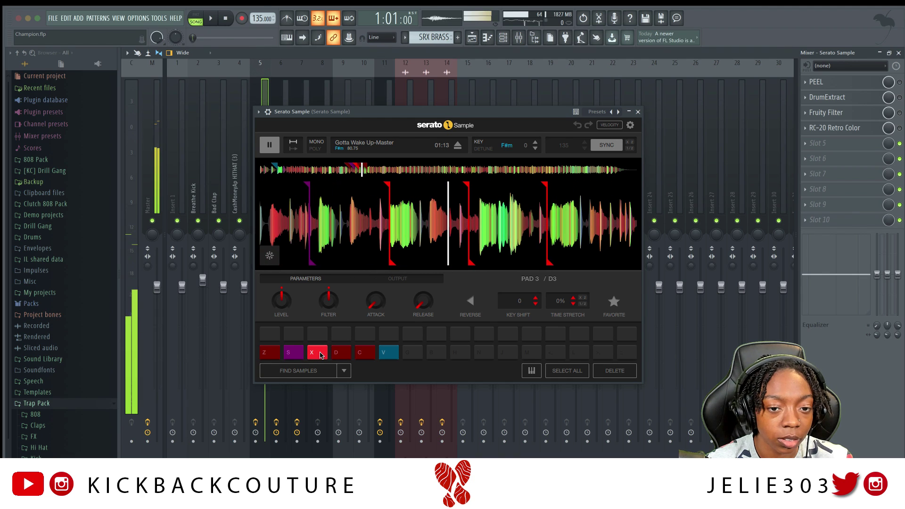
click(342, 356)
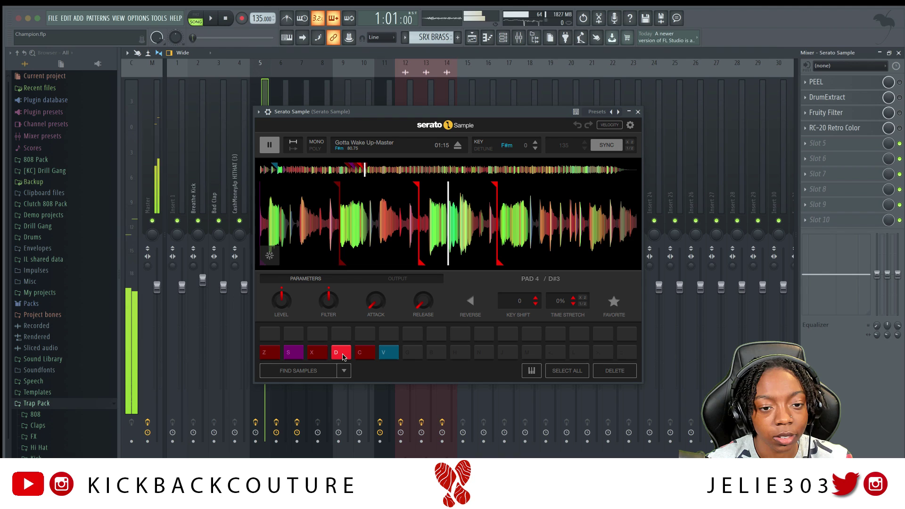
click(363, 355)
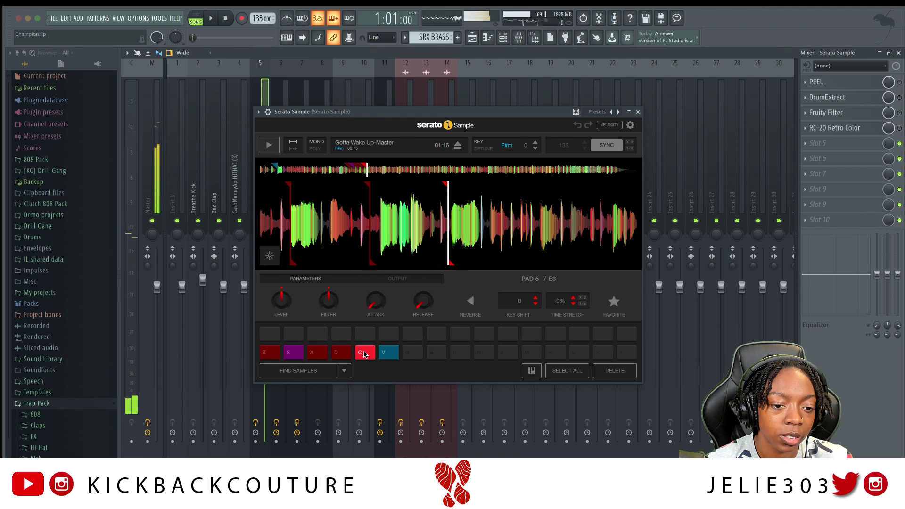
click(393, 353)
click(393, 353)
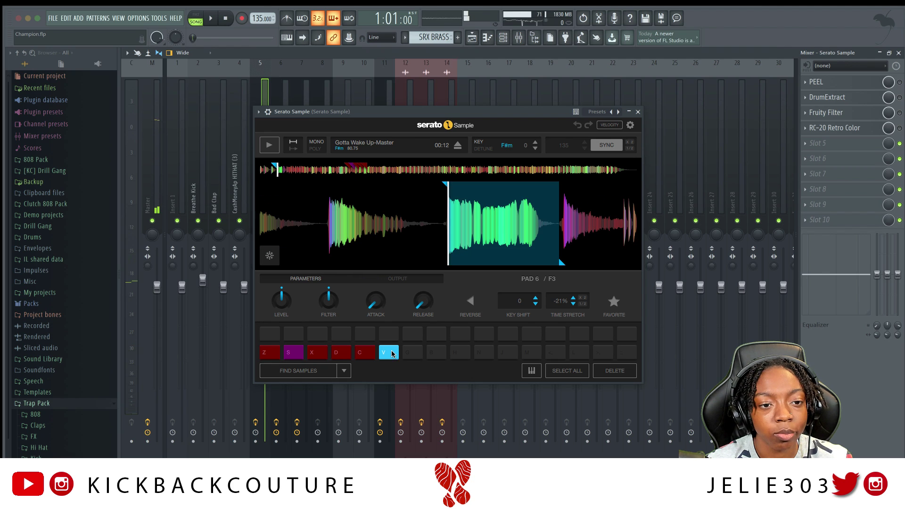
click(394, 173)
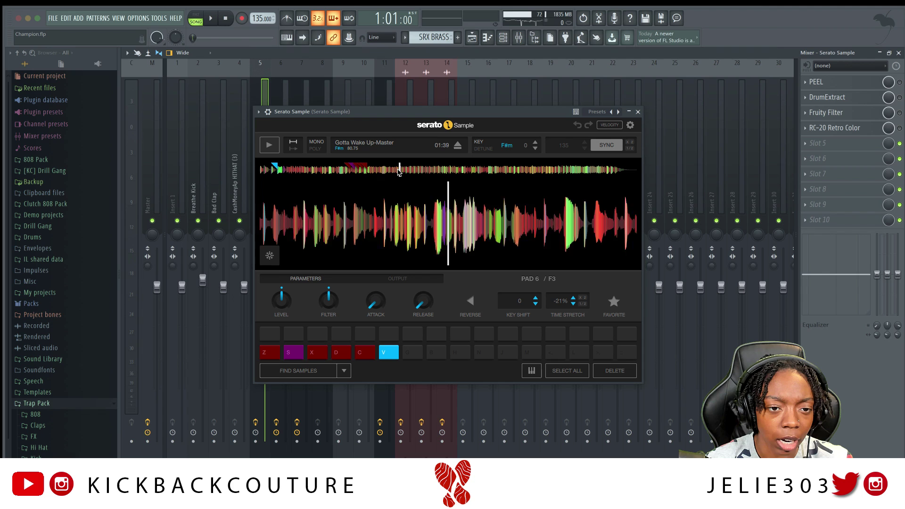
Add a temporary Pad 26 cue in Serato Sample, play it, then delete it
drag(358, 175, 343, 176)
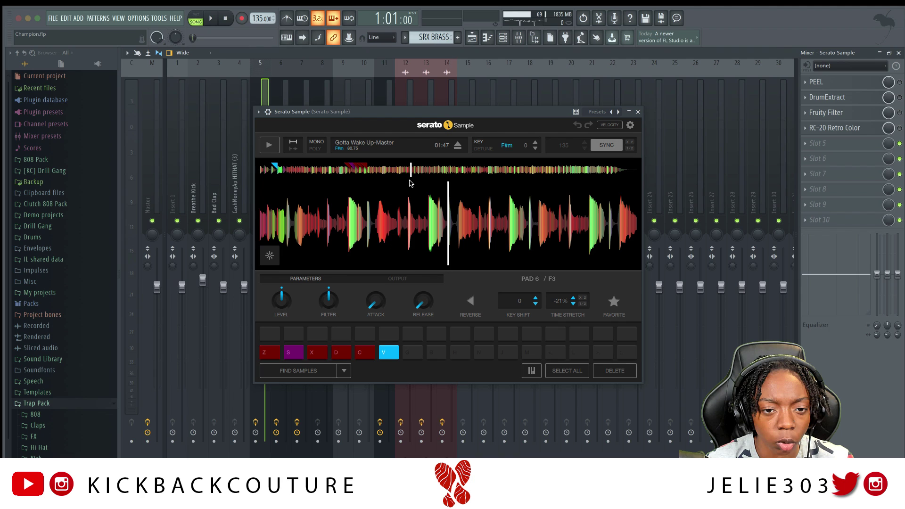
click(484, 334)
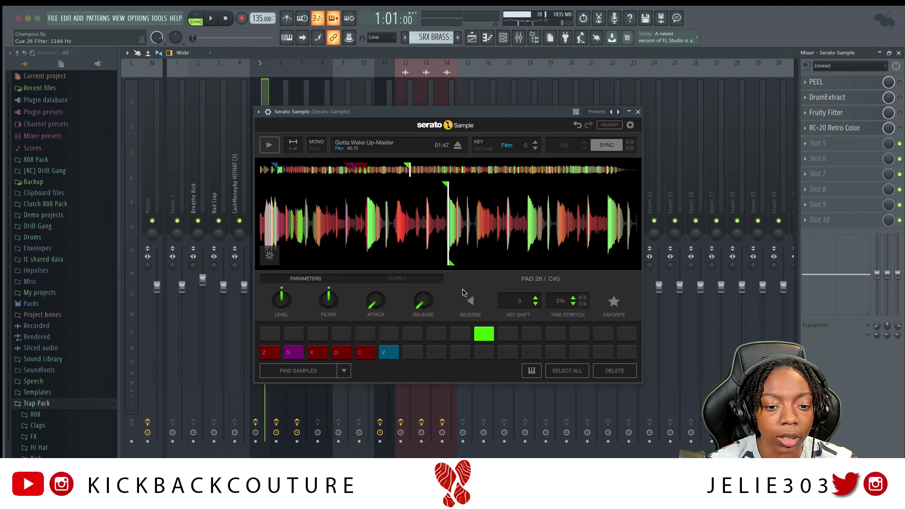
click(483, 333)
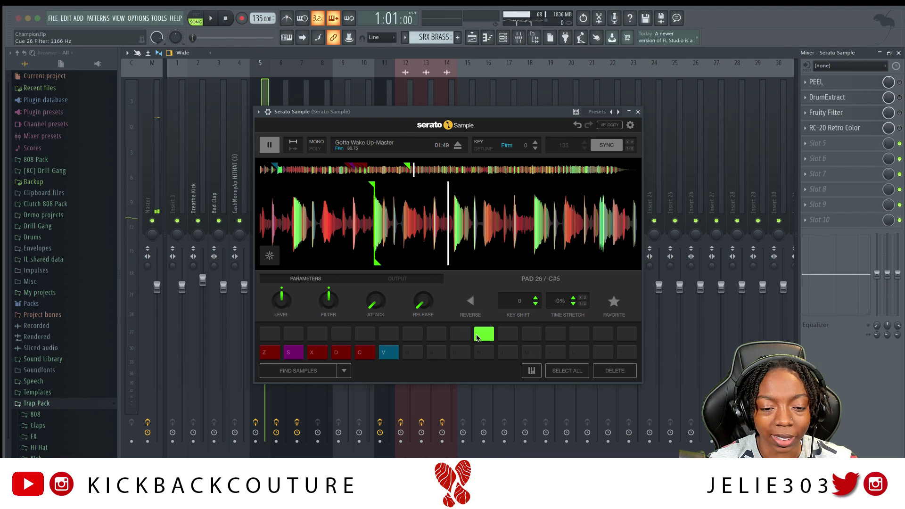
click(606, 373)
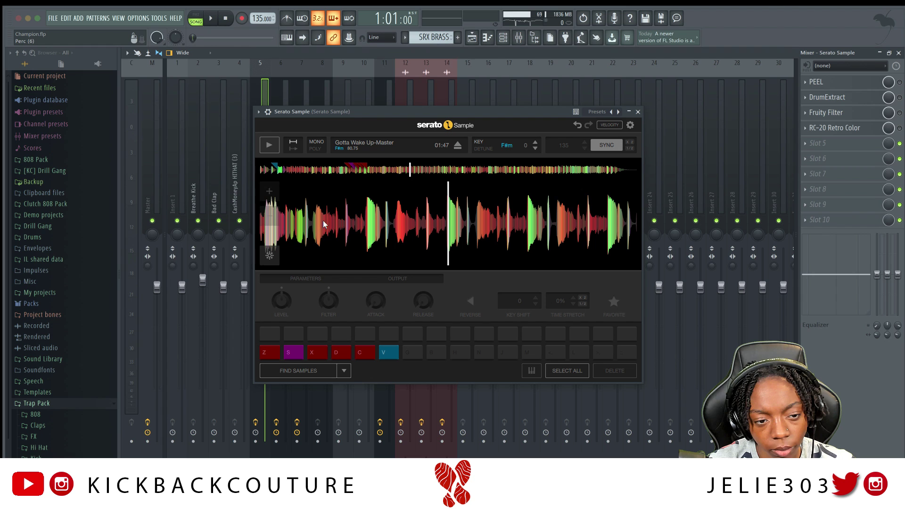
Move playback back, close Serato Sample, and load PEEL on its mixer insert
click(372, 224)
click(339, 222)
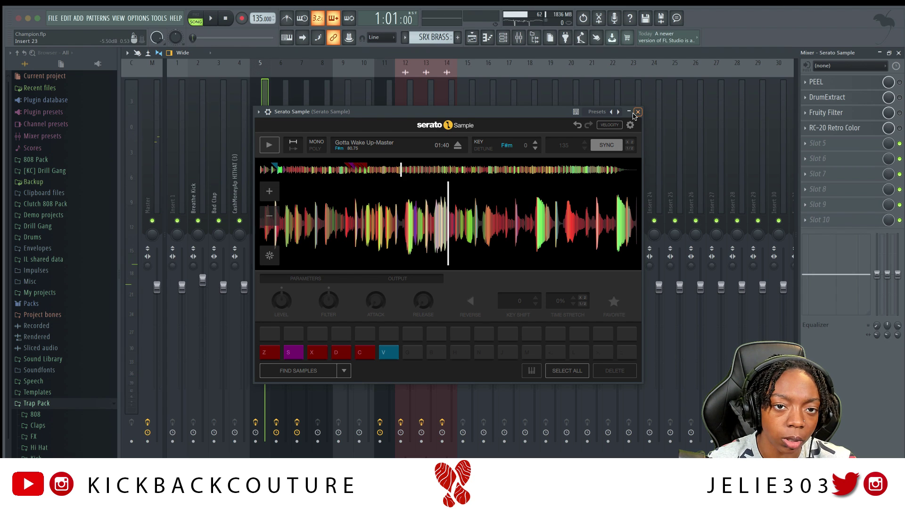
click(637, 111)
click(816, 82)
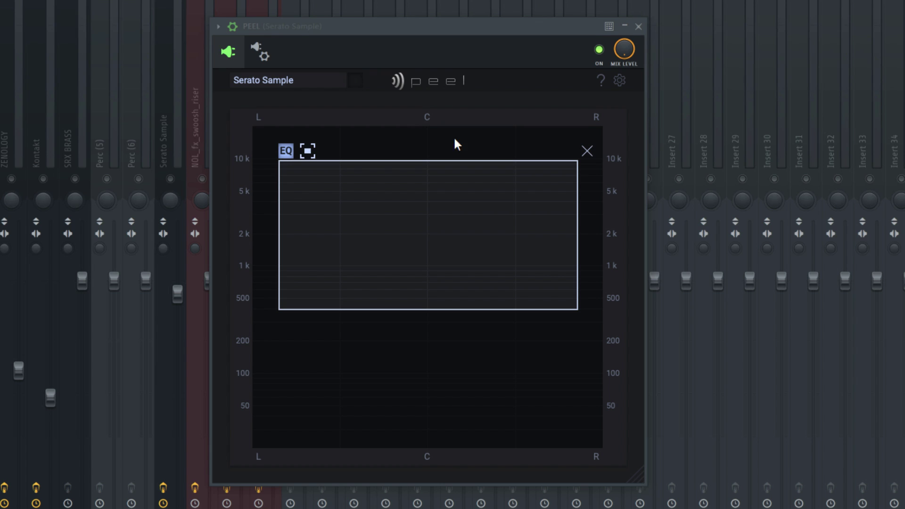
Show PEEL's Processing options in its wrapper settings, leaving the 2. InvOut output disabled
click(466, 48)
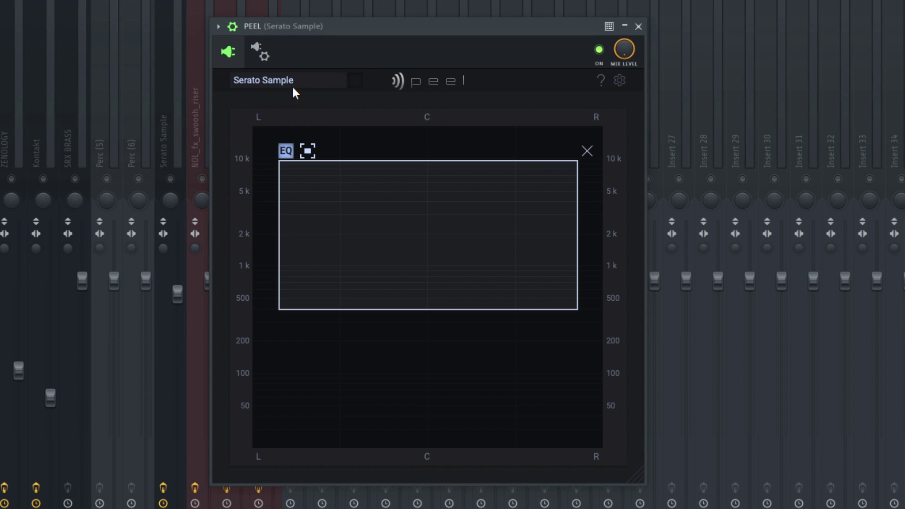
click(261, 55)
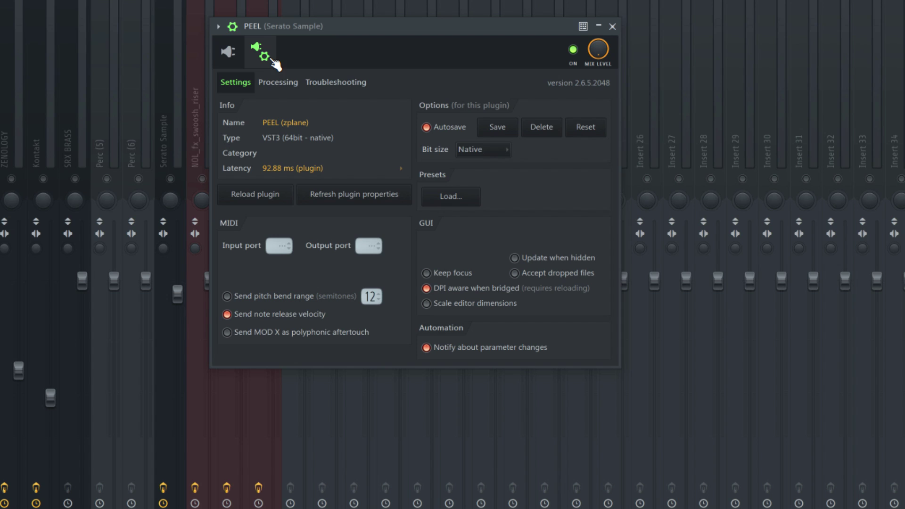
click(292, 83)
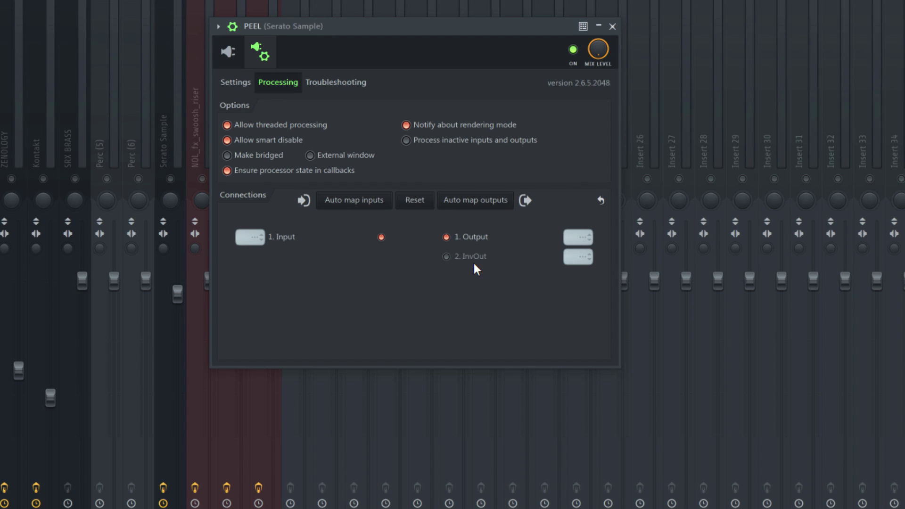
click(446, 256)
click(446, 256)
Return to PEEL's main display and colour the Serato Sample source purple
click(231, 54)
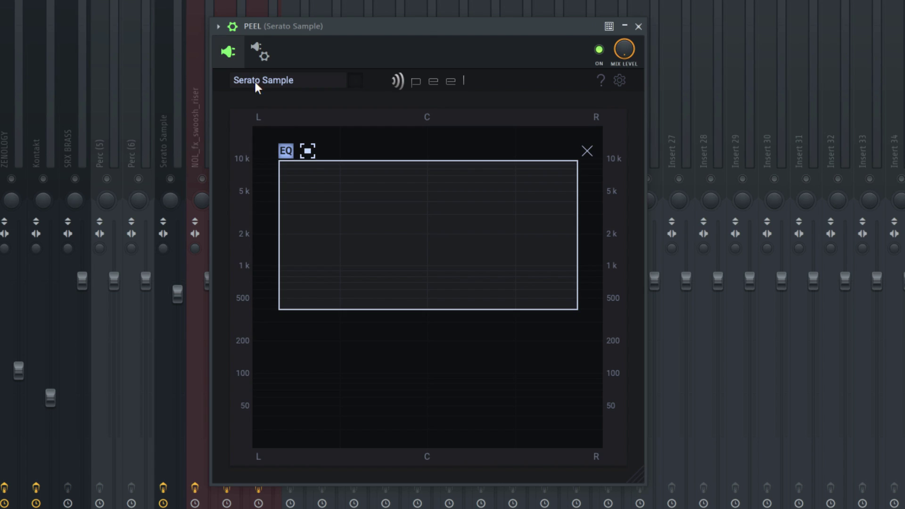
click(275, 57)
click(277, 58)
click(356, 80)
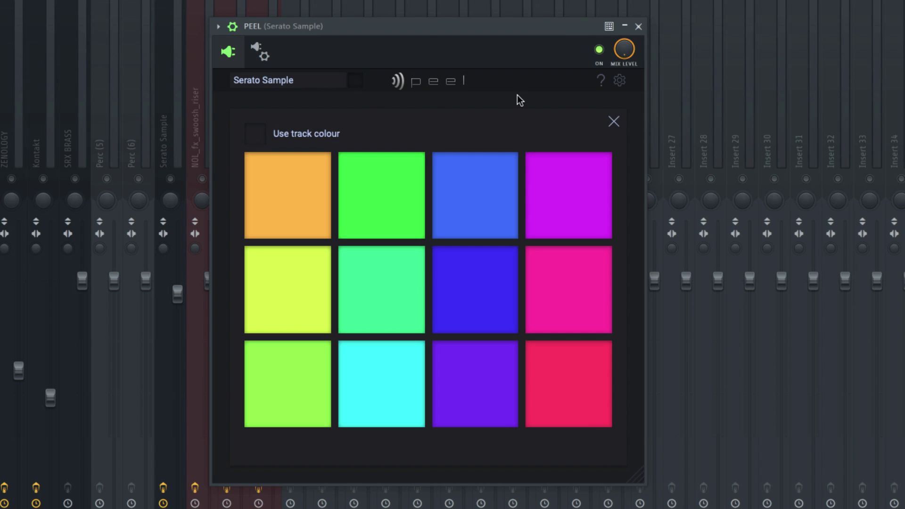
click(614, 122)
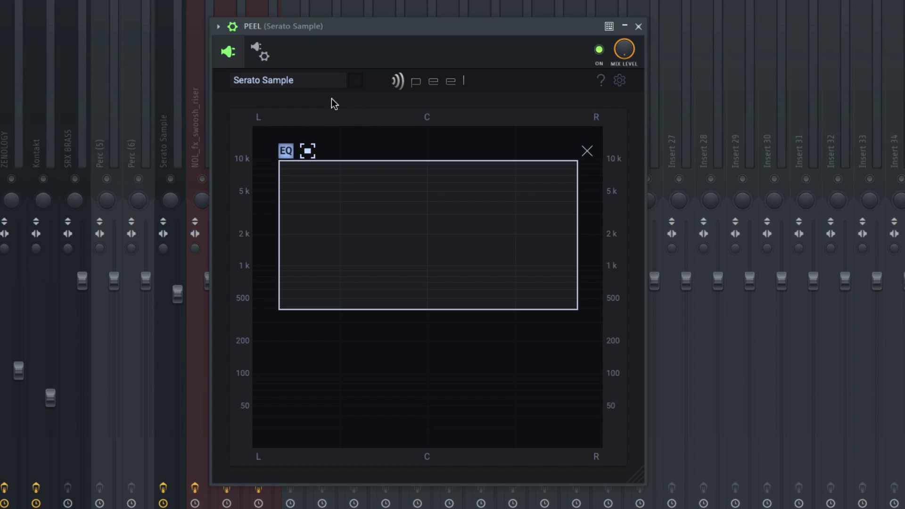
click(356, 81)
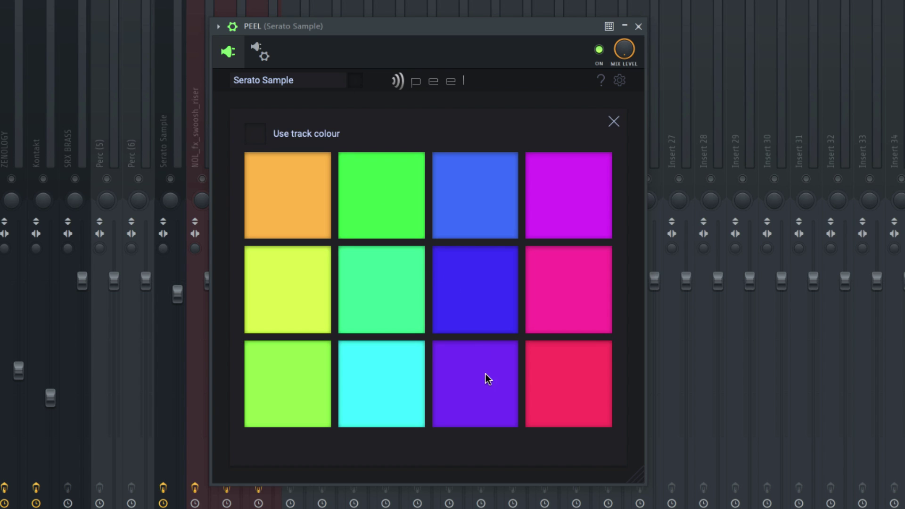
click(471, 364)
click(616, 125)
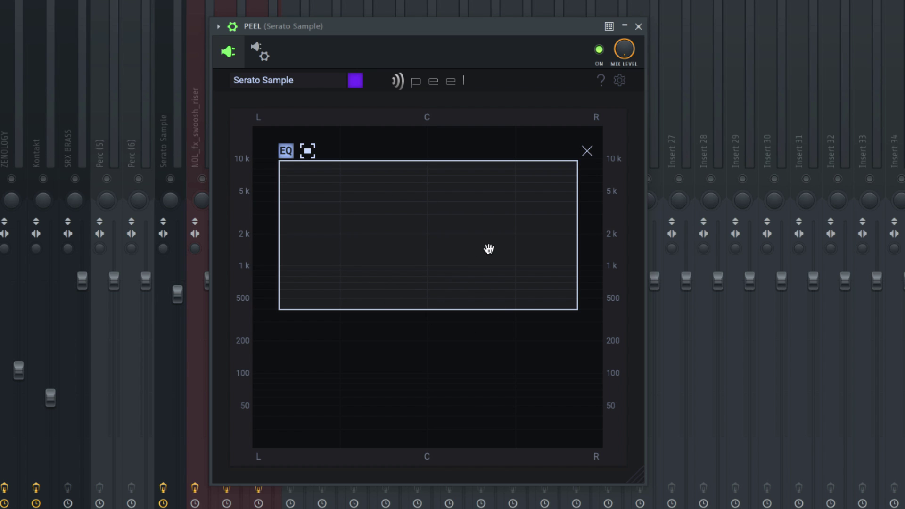
Play the sample in PEEL, toggle the EQ region's mode, then delete the 500 Hz–10 kHz region
key(space)
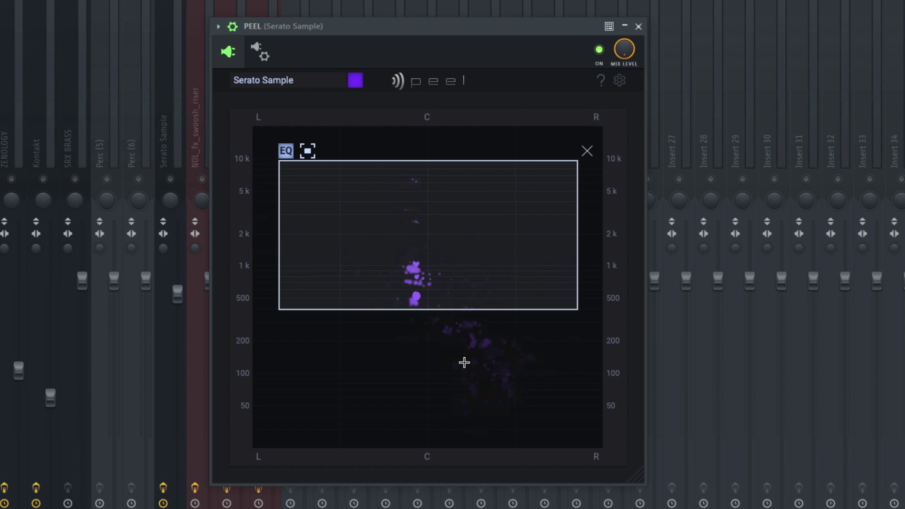
key(space)
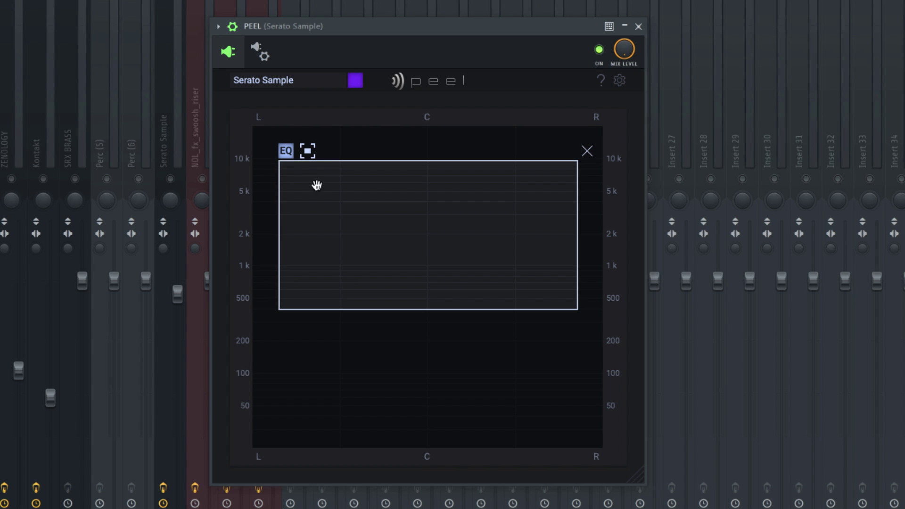
click(313, 156)
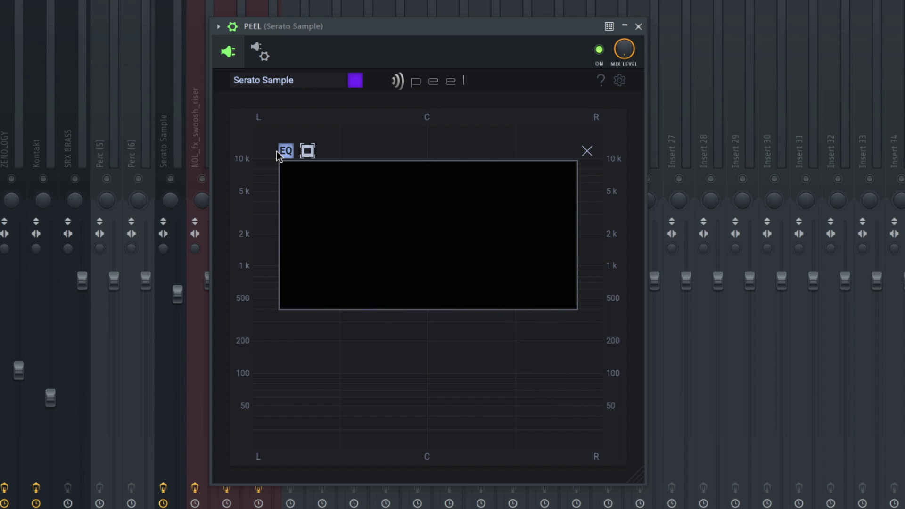
click(307, 151)
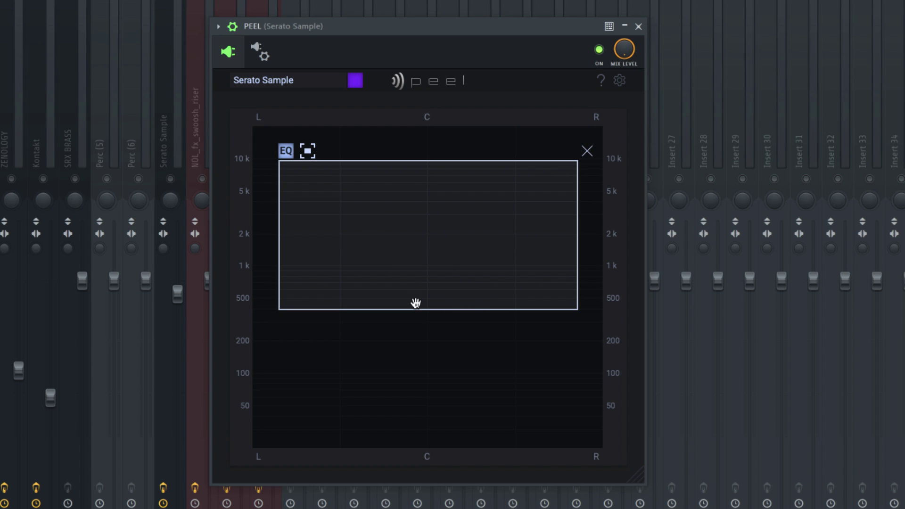
click(587, 159)
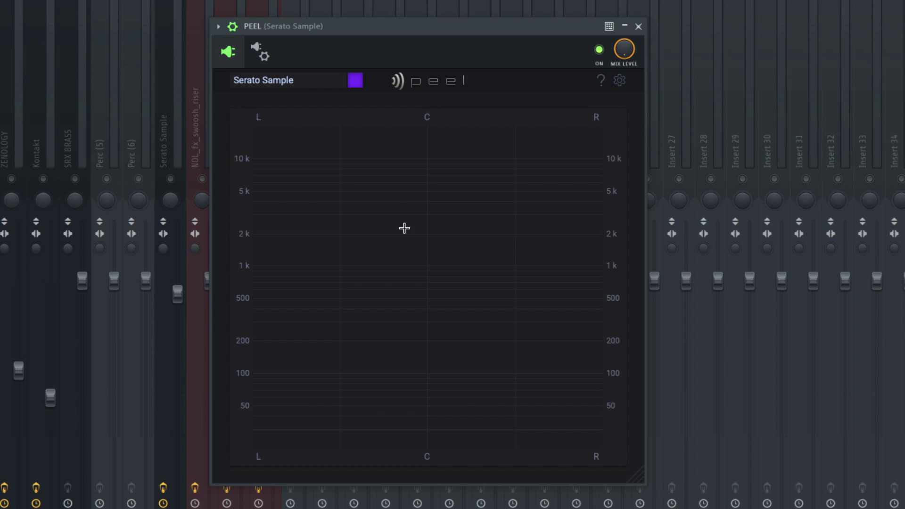
Play the sample and draw an EQ region over the roughly 40–400 Hz low-frequency particles
key(space)
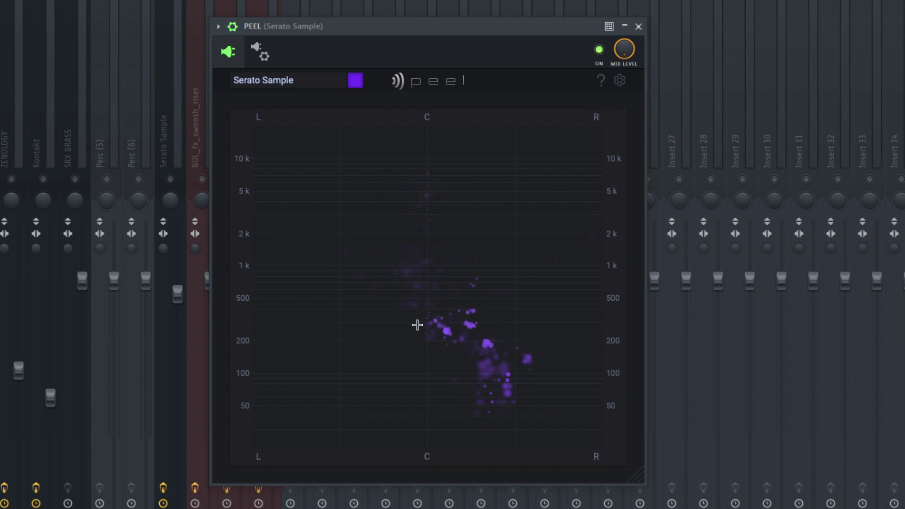
key(space)
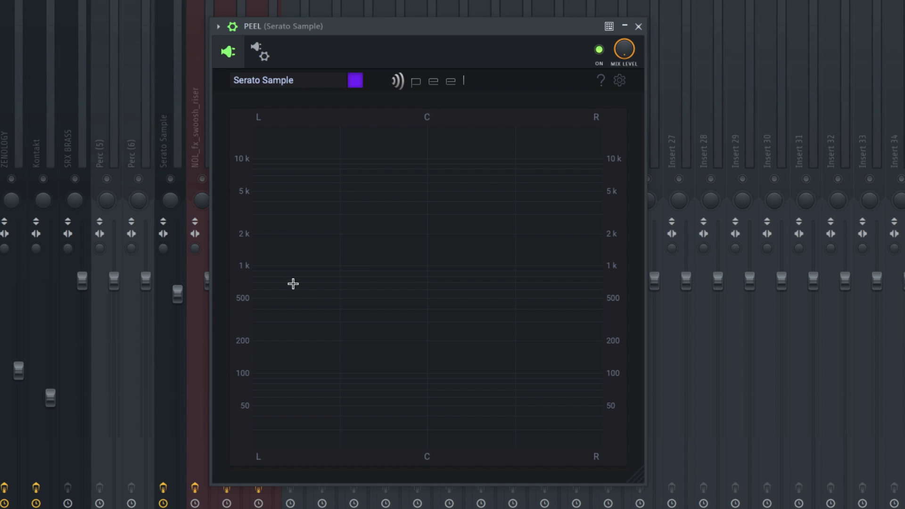
key(space)
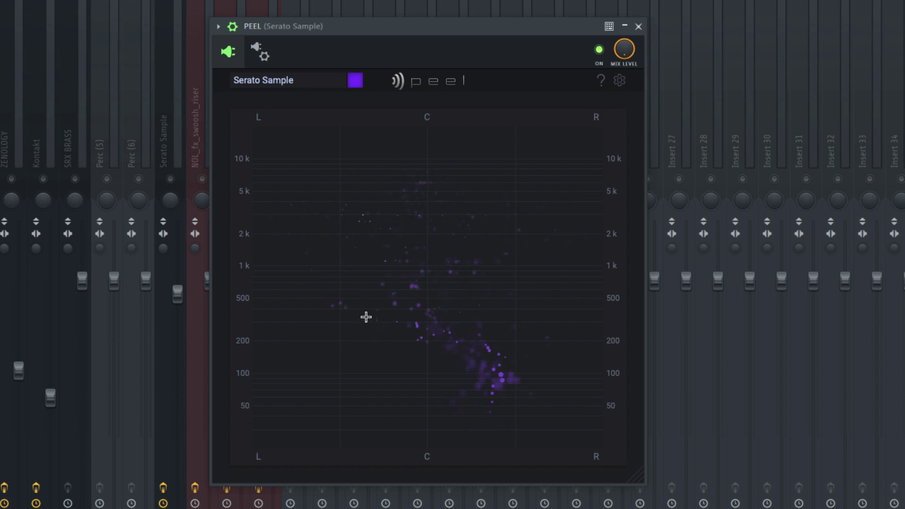
drag(560, 431, 419, 311)
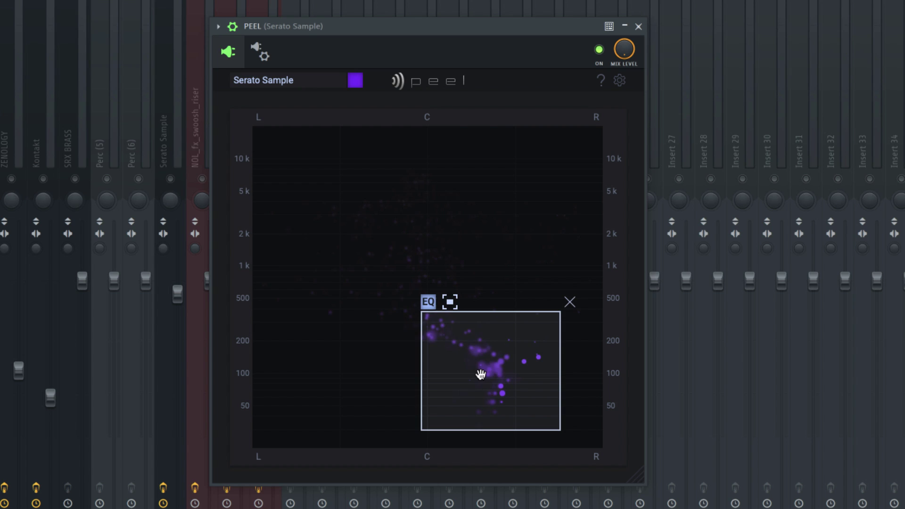
Move and resize PEEL's EQ region so it spans roughly 400 Hz to 4 kHz
drag(480, 374, 329, 372)
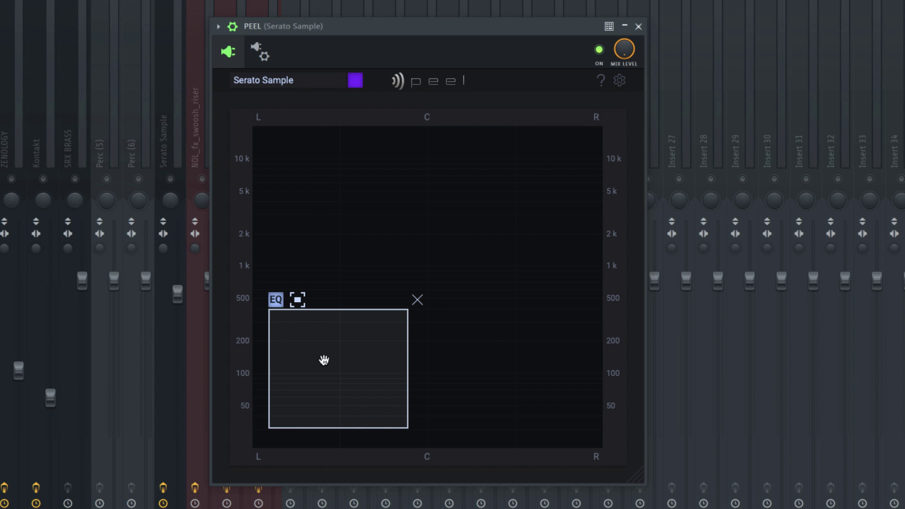
drag(329, 357, 413, 257)
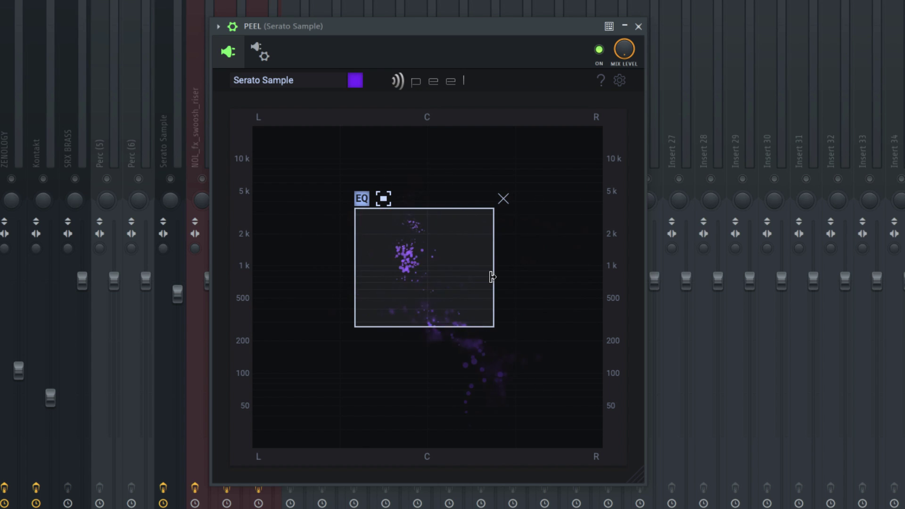
drag(493, 277, 607, 280)
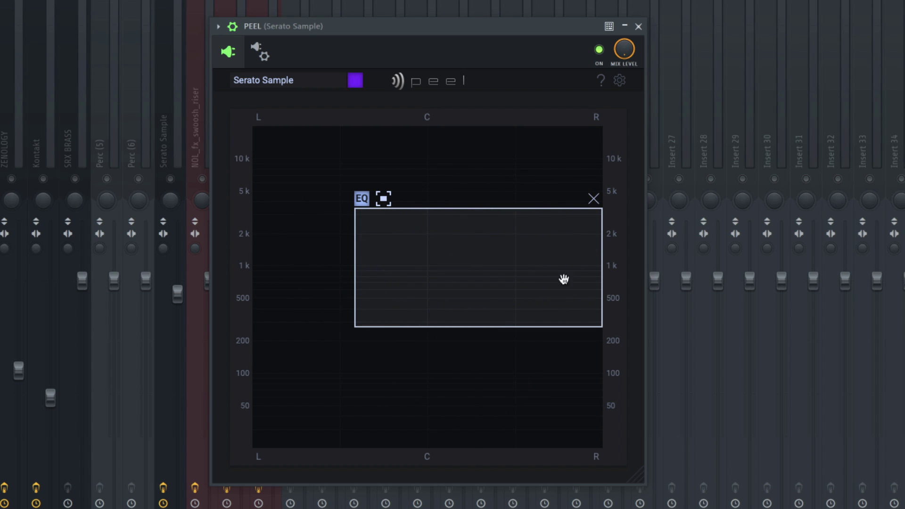
drag(356, 278, 208, 280)
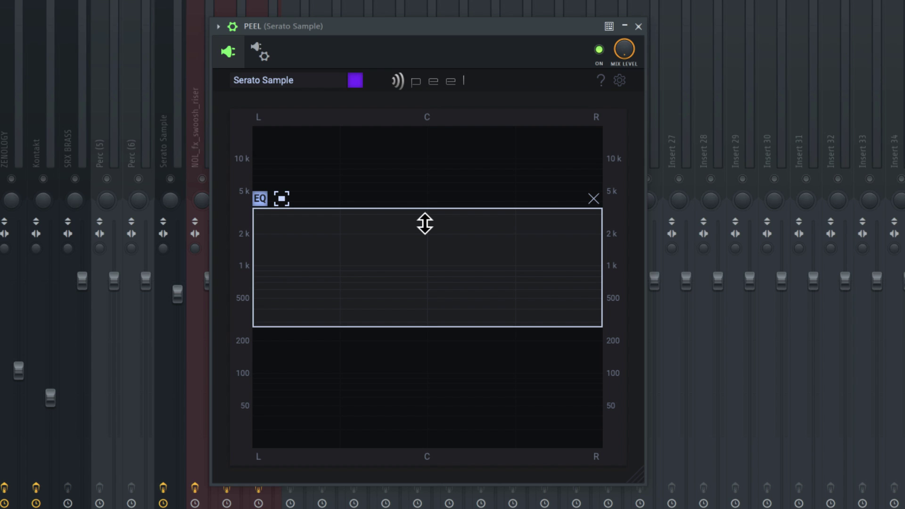
drag(428, 207, 440, 122)
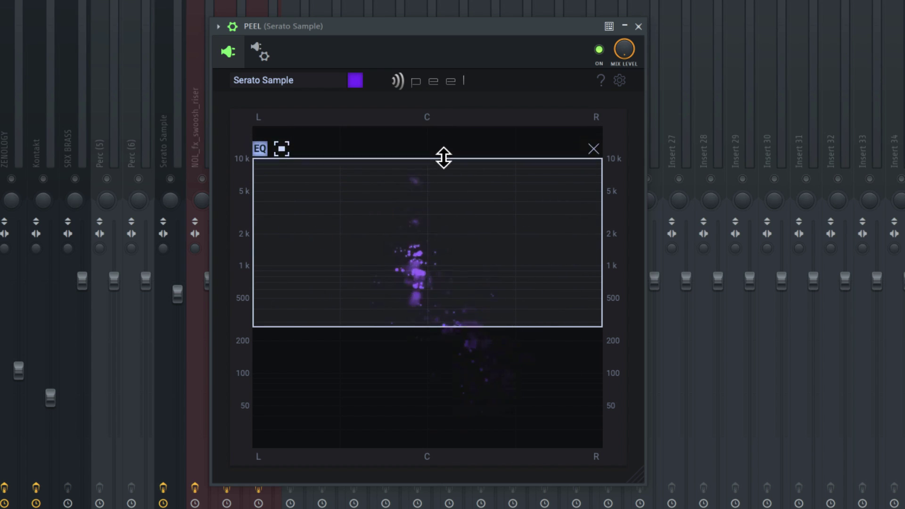
drag(443, 158, 449, 200)
drag(601, 253, 573, 252)
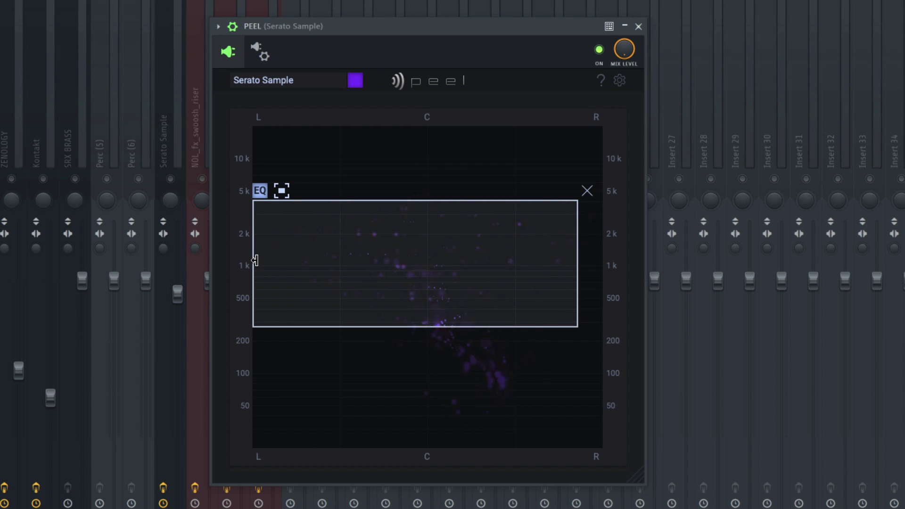
drag(255, 261, 283, 261)
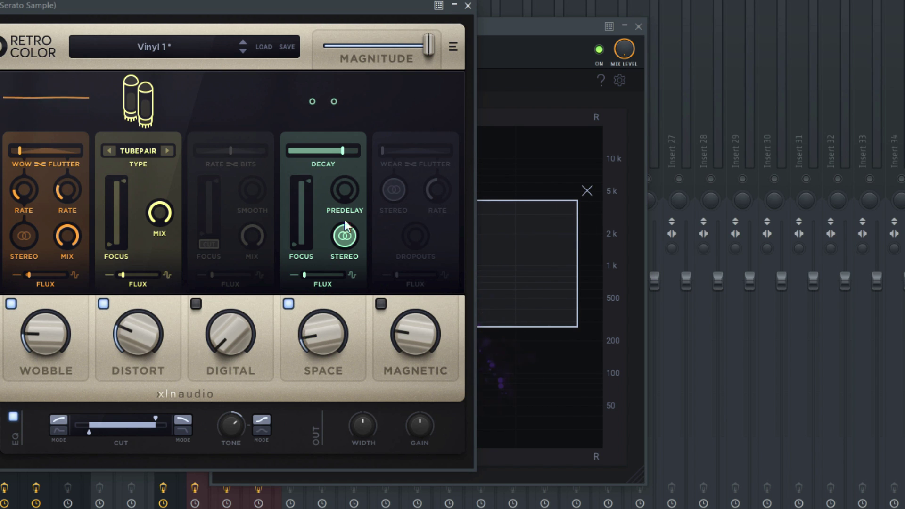
Close Retro Color and raise the top of PEEL's EQ region to about 6 kHz
click(468, 6)
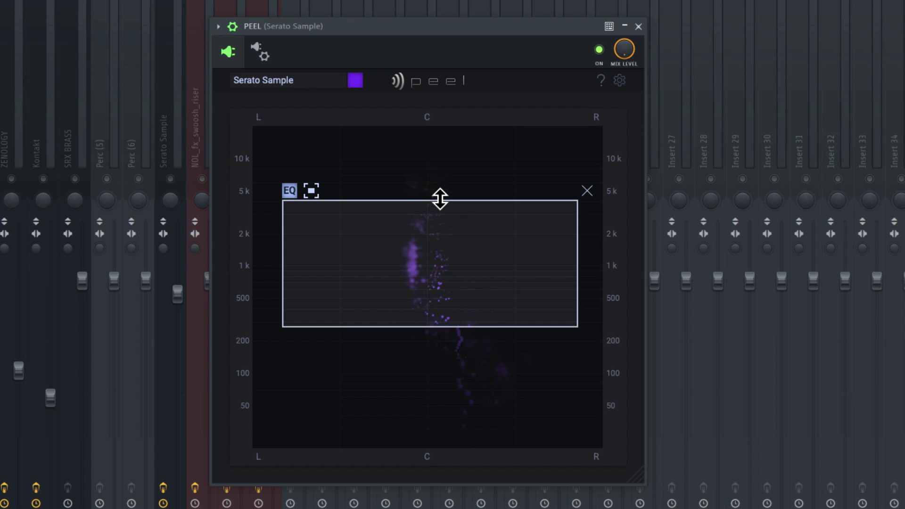
drag(441, 200, 443, 168)
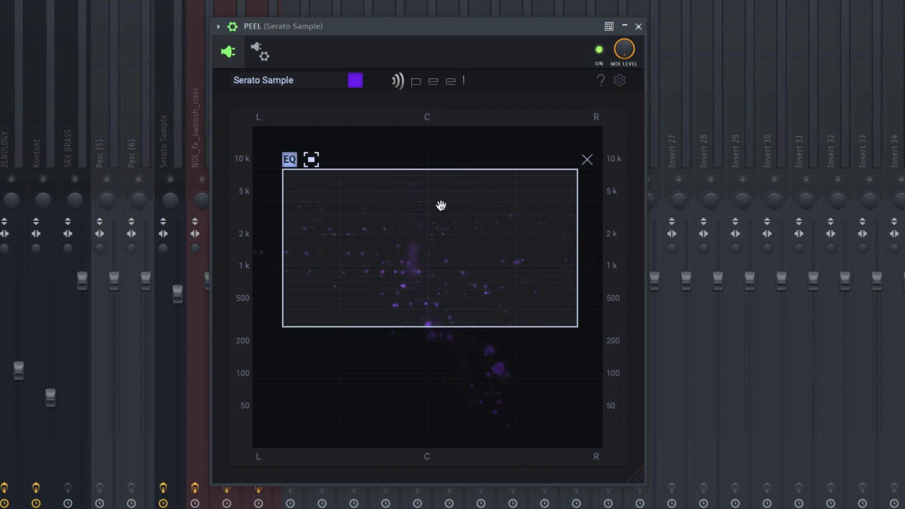
drag(446, 174, 447, 183)
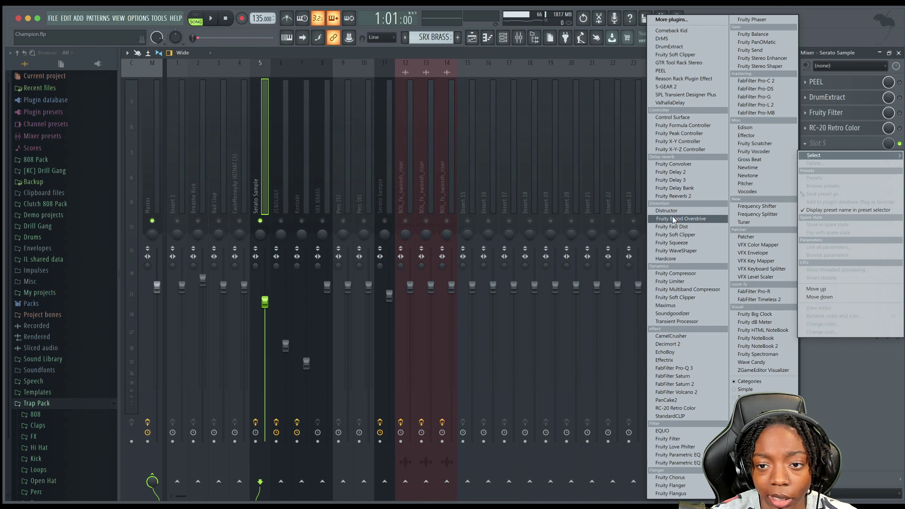
Load Fruity parametric EQ 2 into slot 5, cut a low shelf near 335 Hz, and A/B it
click(676, 462)
drag(234, 277, 269, 333)
key(space)
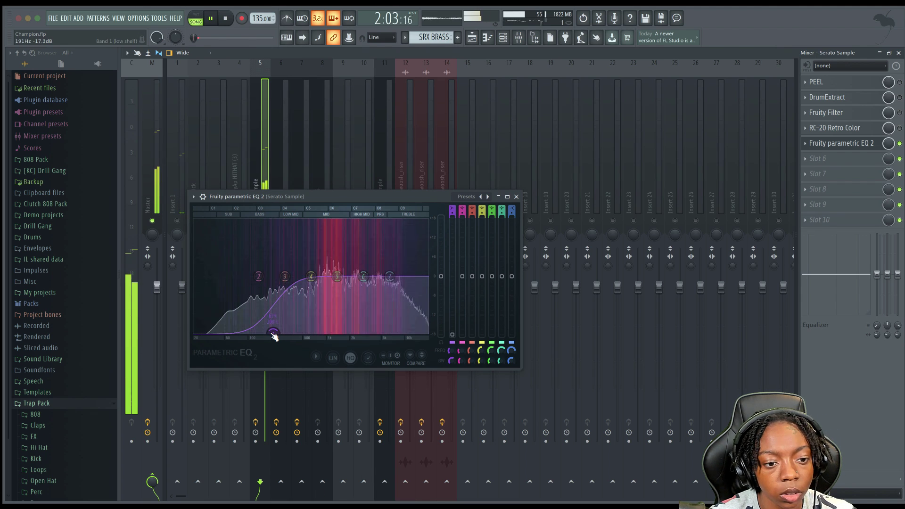
drag(273, 335, 305, 332)
key(space)
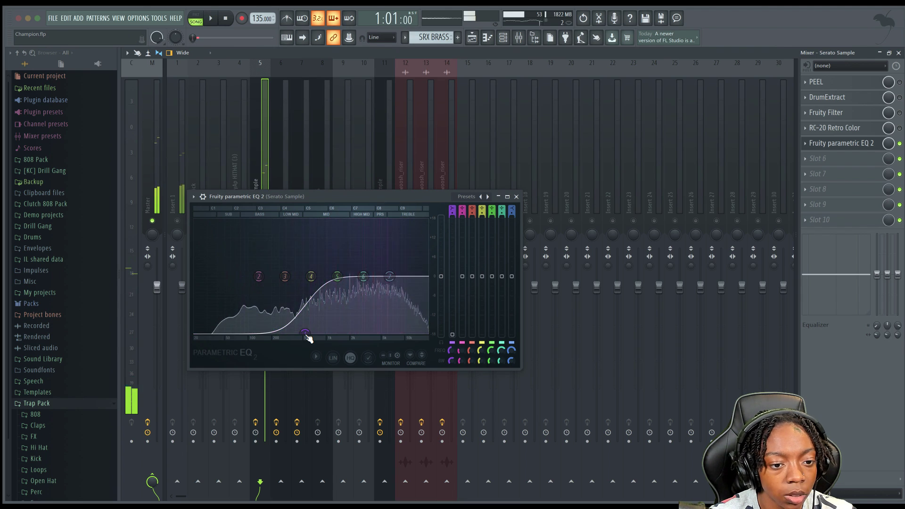
click(899, 142)
key(space)
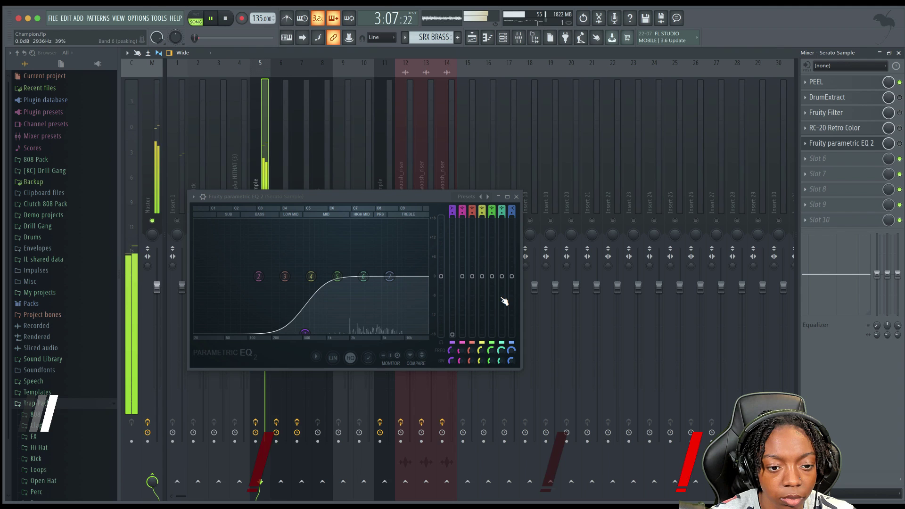
key(space)
Bypass PEEL, tune the low shelf to about 1083 Hz at 66% bandwidth, then bypass and close the EQ
click(898, 82)
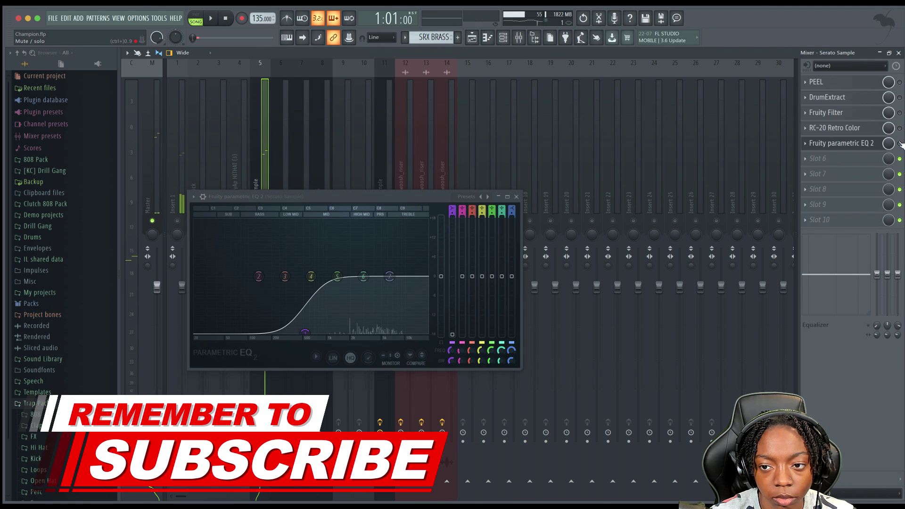
key(space)
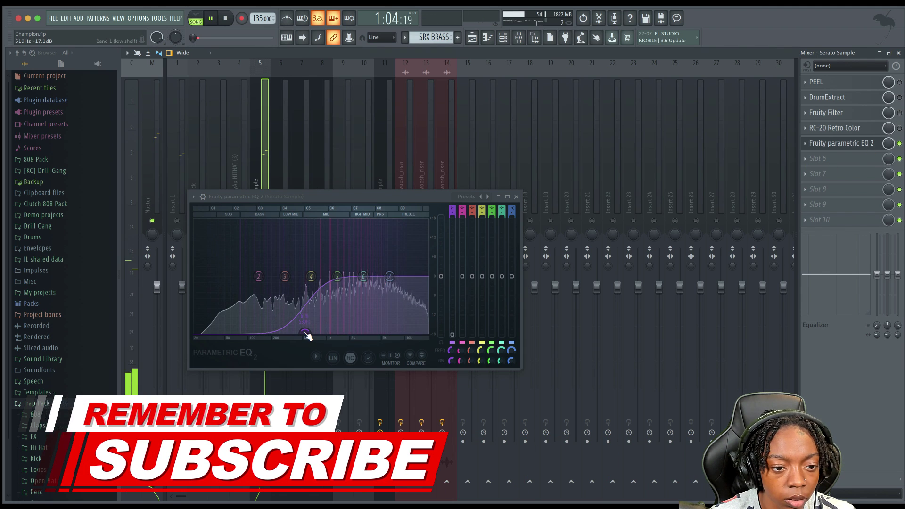
drag(306, 336, 332, 332)
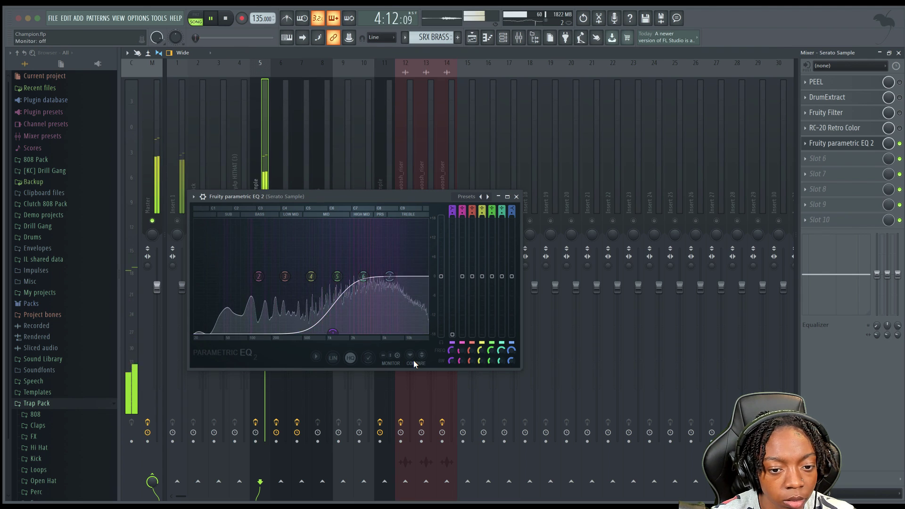
key(space)
drag(450, 360, 450, 365)
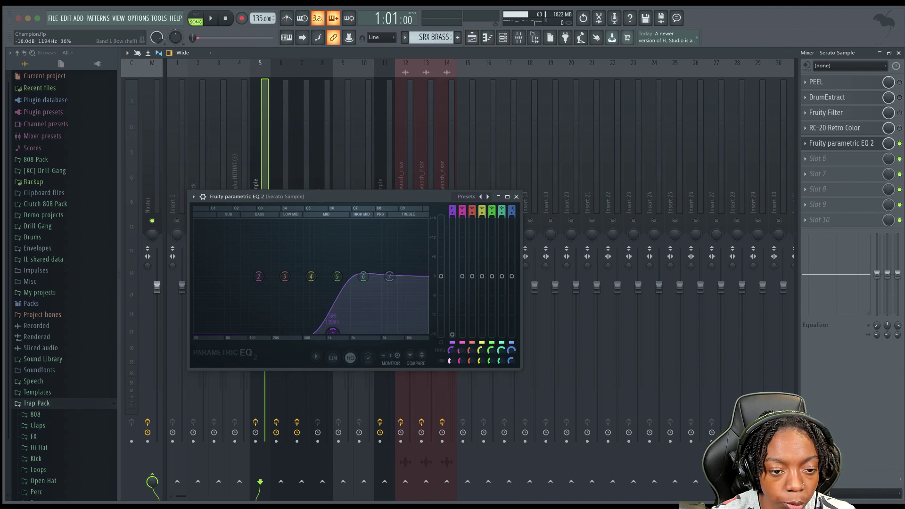
key(space)
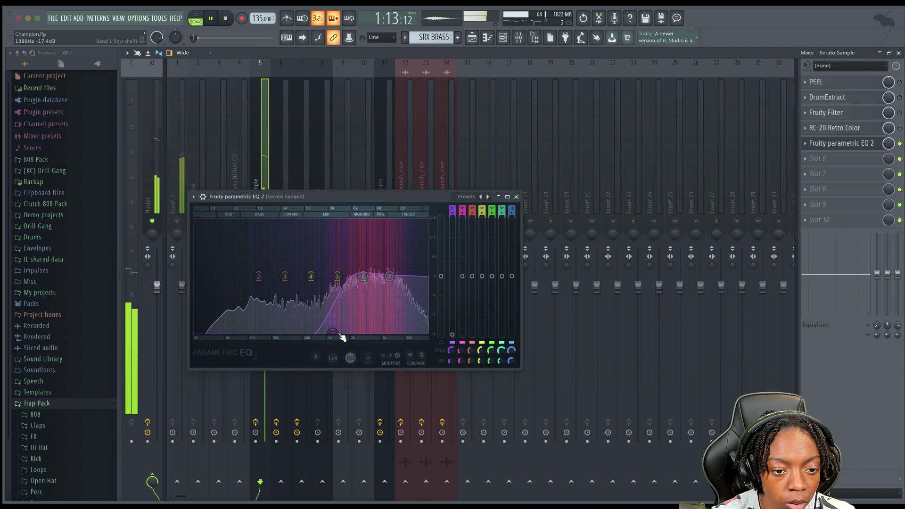
drag(332, 332, 308, 332)
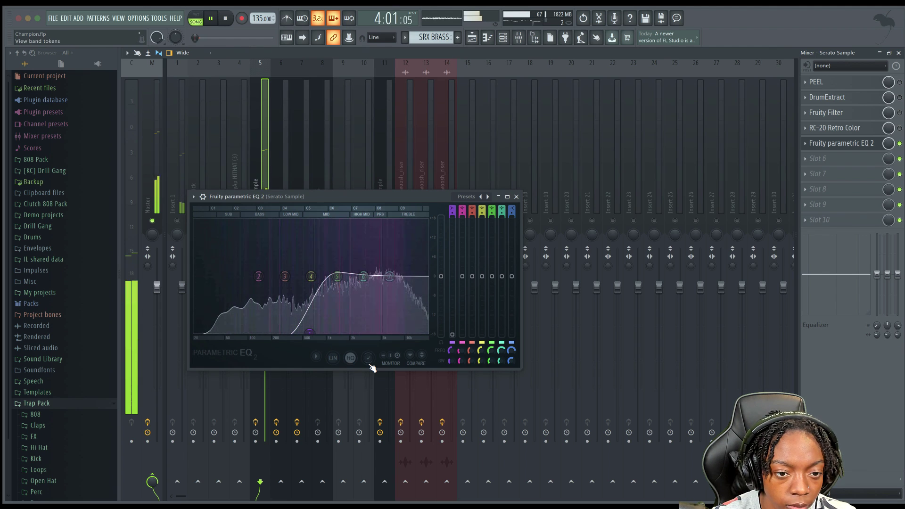
key(space)
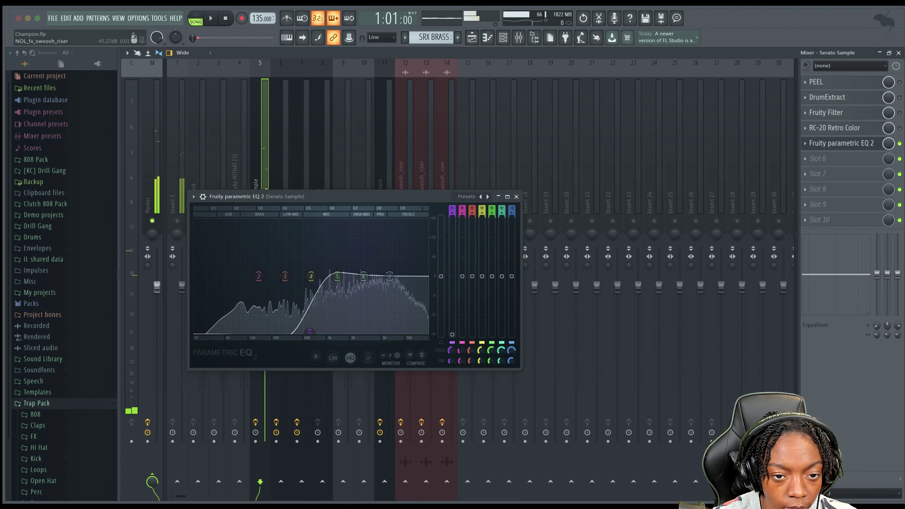
click(899, 143)
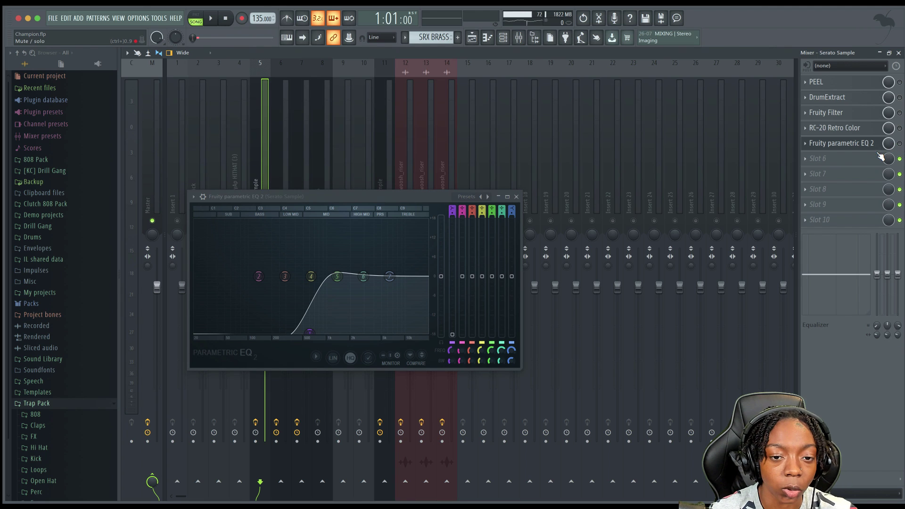
click(516, 197)
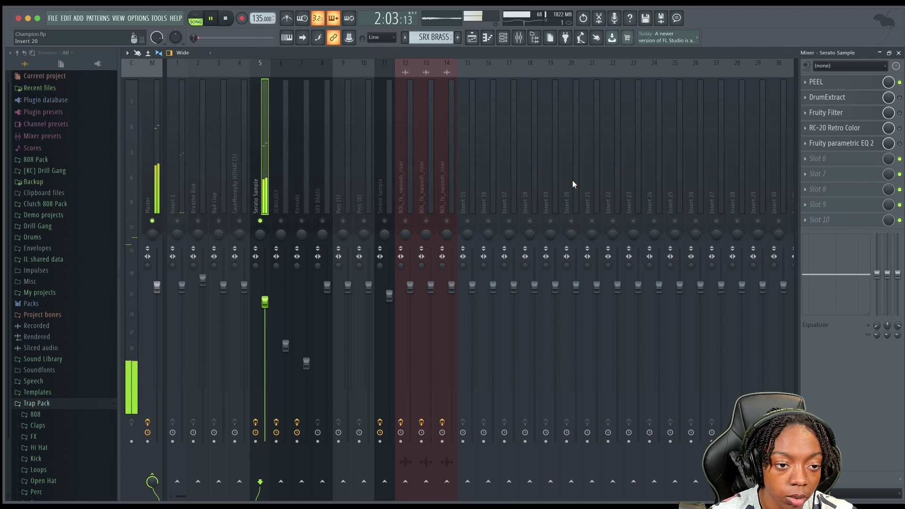
Stop playback, delete Fruity parametric EQ 2 from its slot, and close the UNMIX::DRUMS window
key(space)
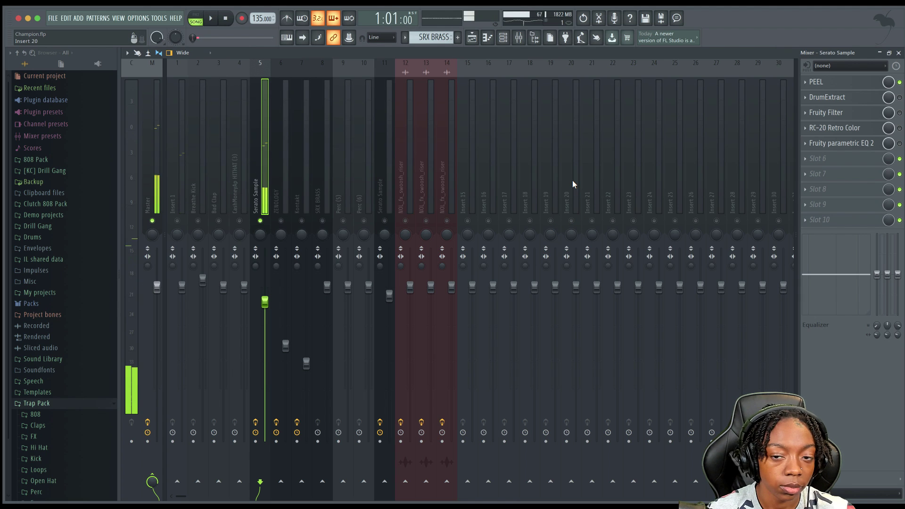
right_click(804, 142)
click(816, 164)
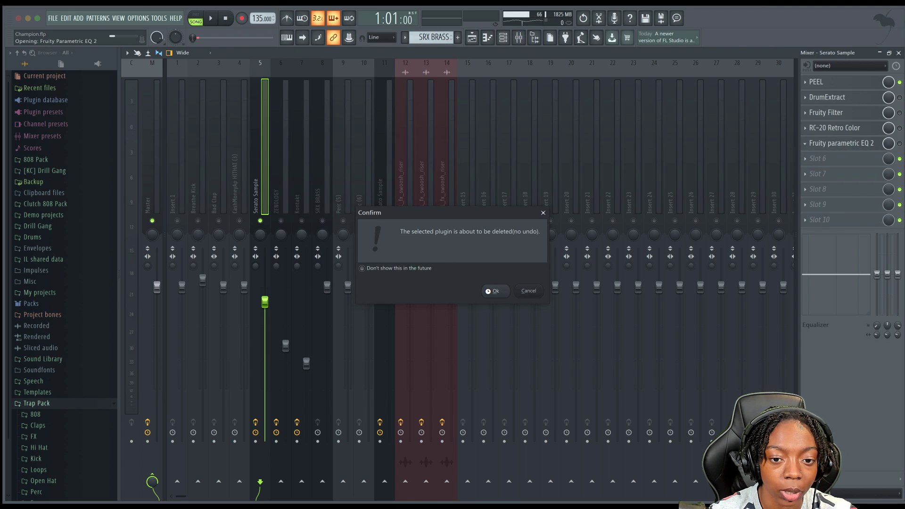
click(494, 292)
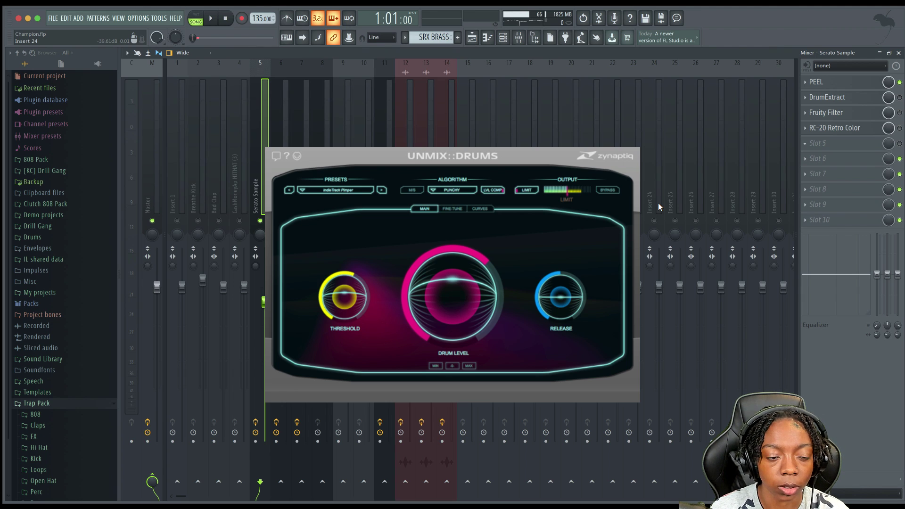
key(Escape)
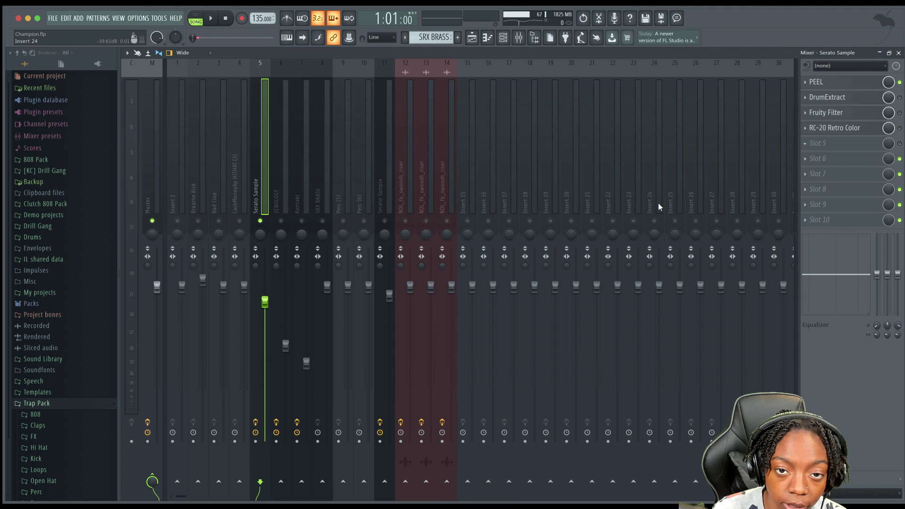
scroll(487, 199, down, 3)
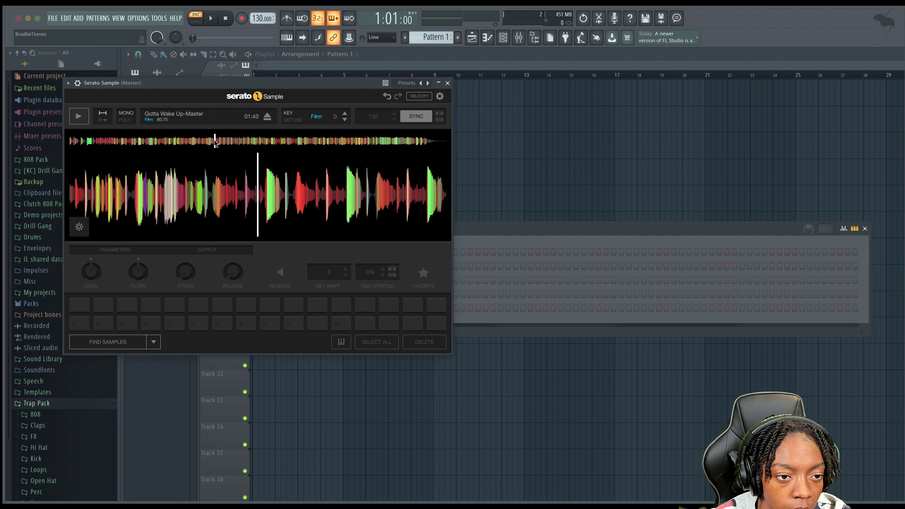
Route the Serato Sample channel to a free insert with Ctrl+L and load DrumExtract in slot 1
drag(262, 84, 483, 208)
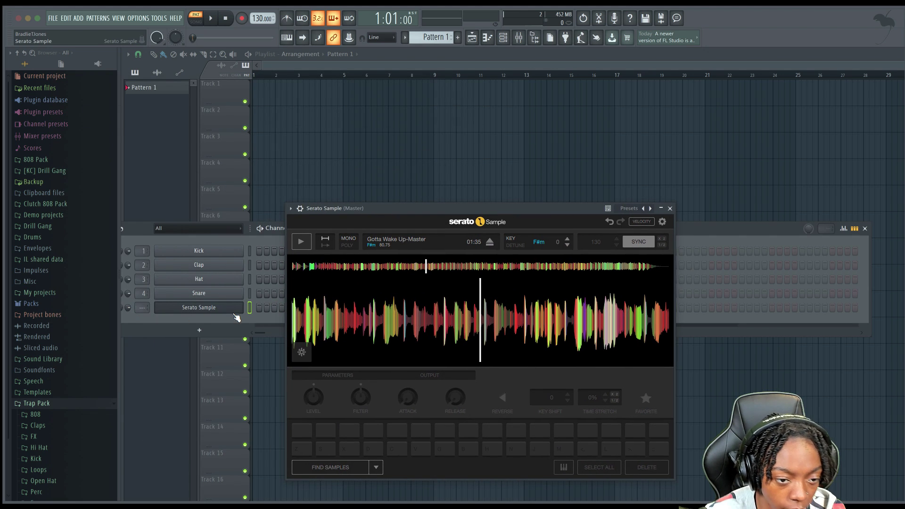
key(ctrl+l)
key(F9)
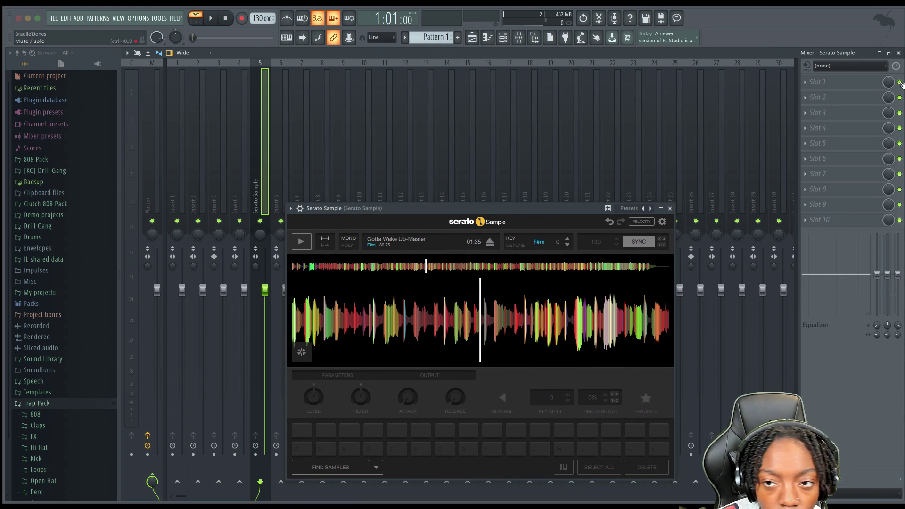
click(828, 86)
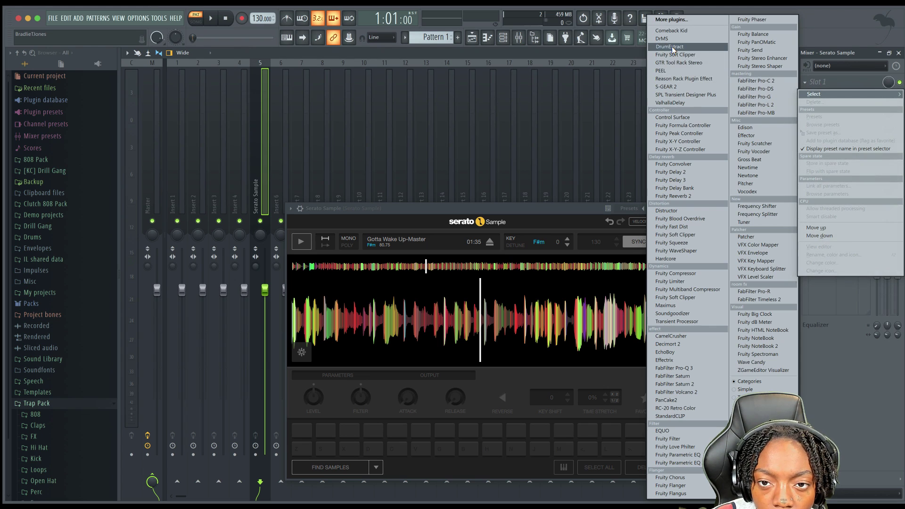
click(656, 60)
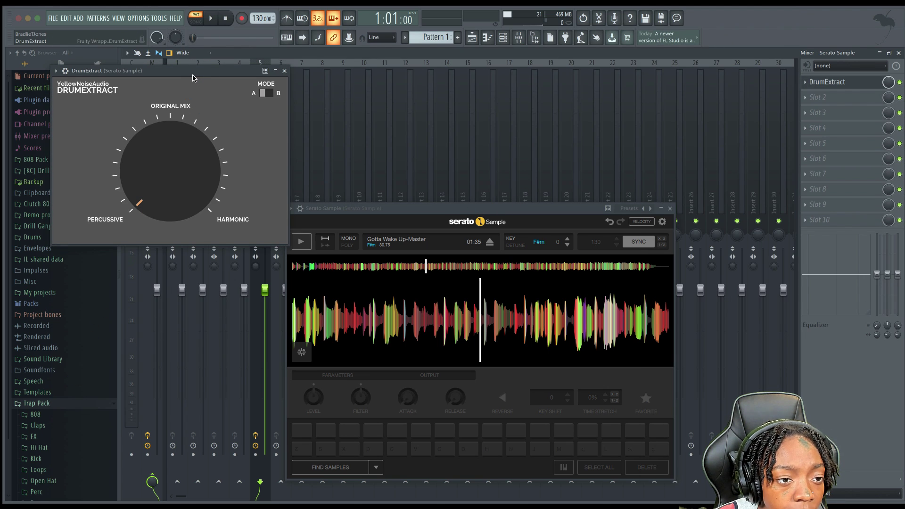
Turn DrumExtract's mix toward Harmonic, about 65%, and play the Serato sample
drag(168, 95, 478, 259)
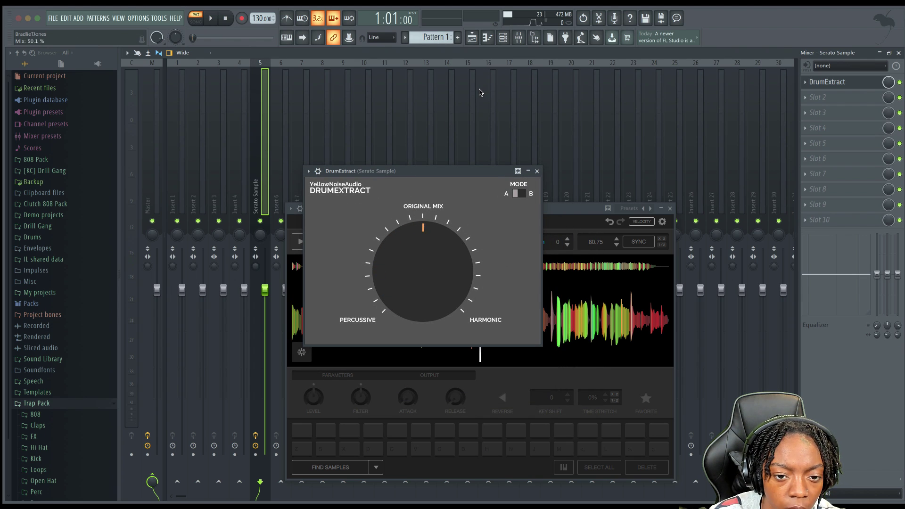
drag(479, 92, 483, 25)
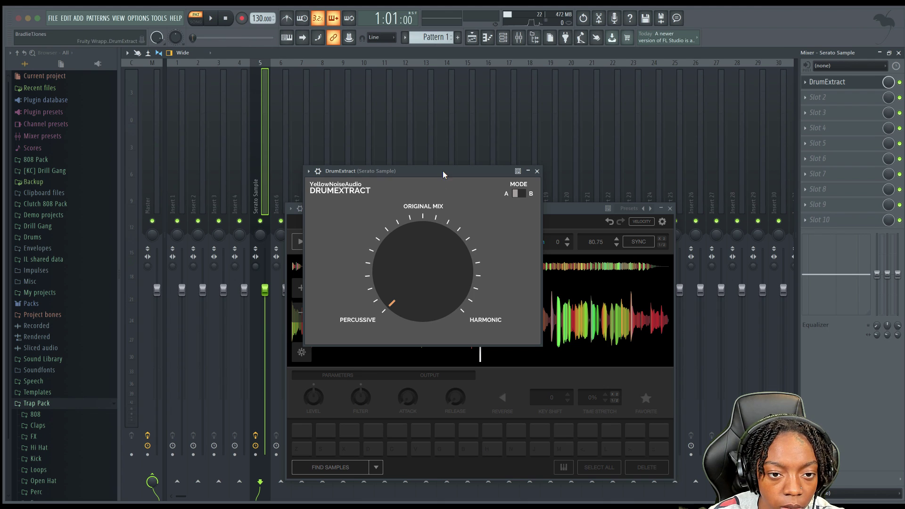
drag(442, 175, 552, 221)
click(300, 241)
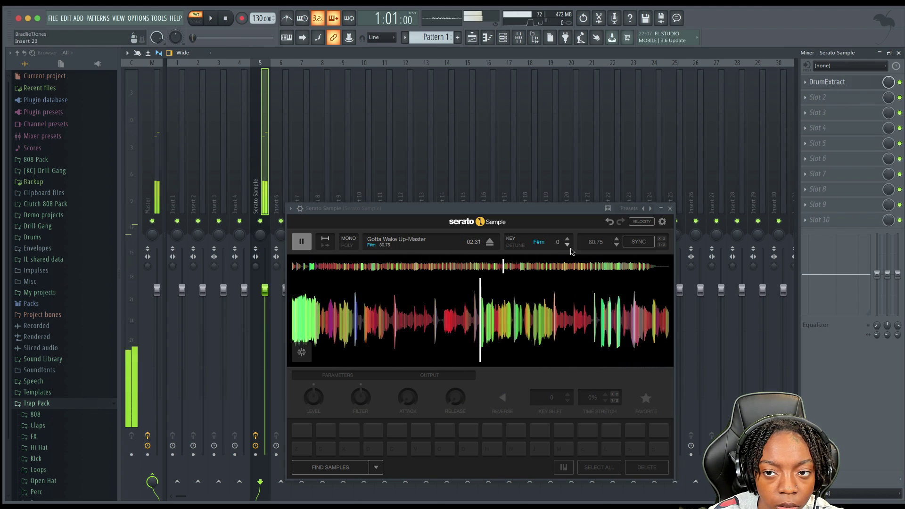
Turn DrumExtract's Original Mix knob step by step up to 100% Harmonic and play the sample
click(819, 83)
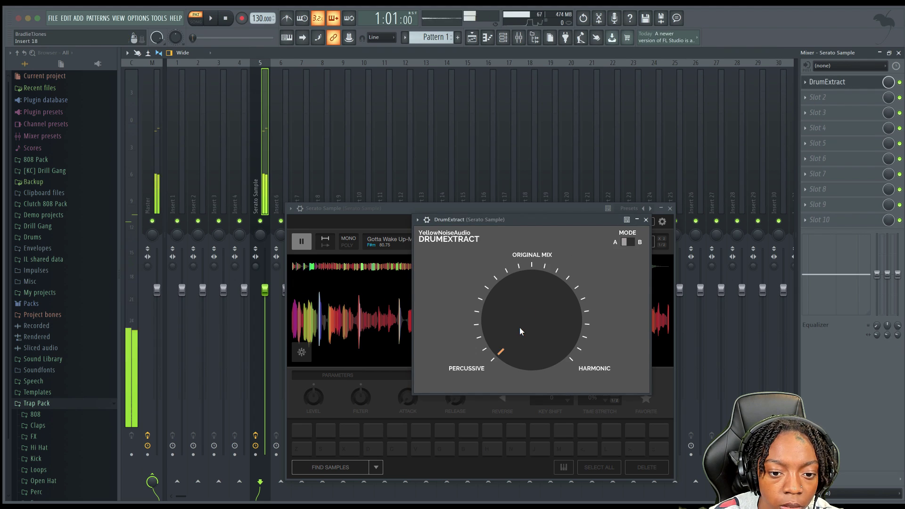
drag(520, 331, 567, 129)
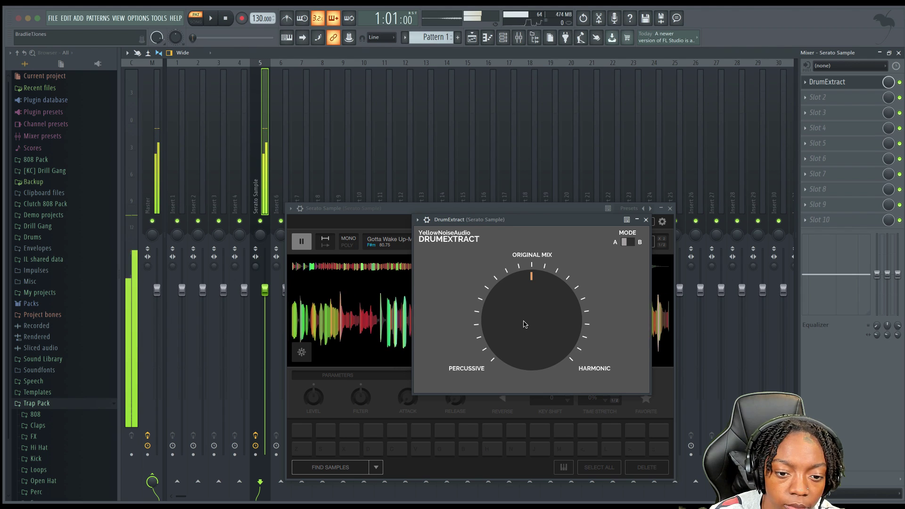
drag(524, 326, 507, 235)
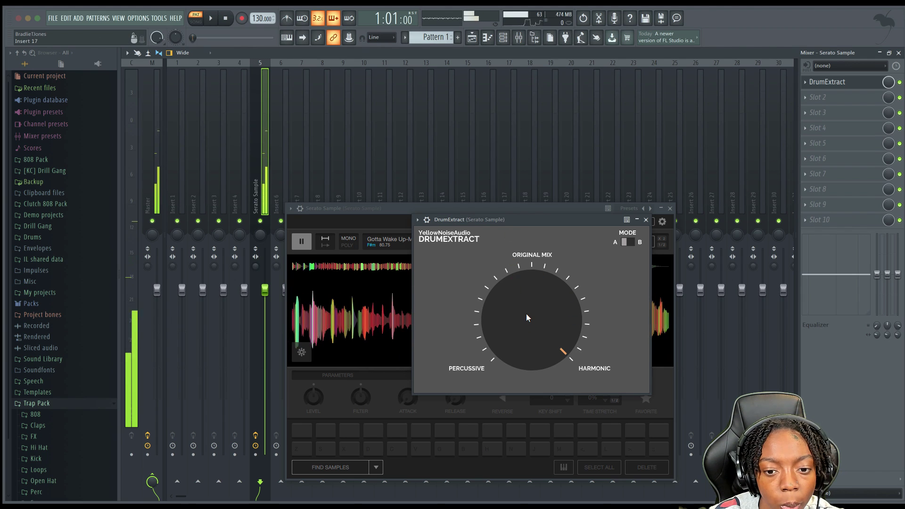
drag(526, 313, 519, 349)
key(Escape)
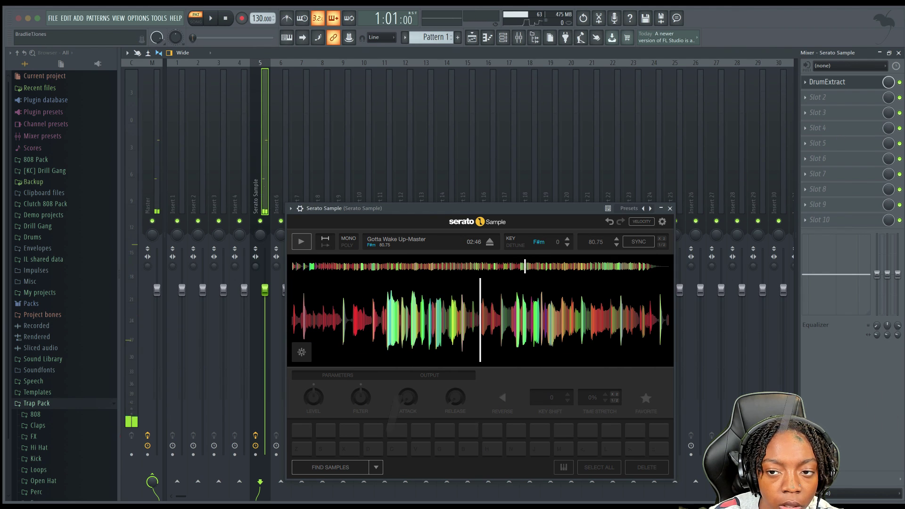
click(827, 81)
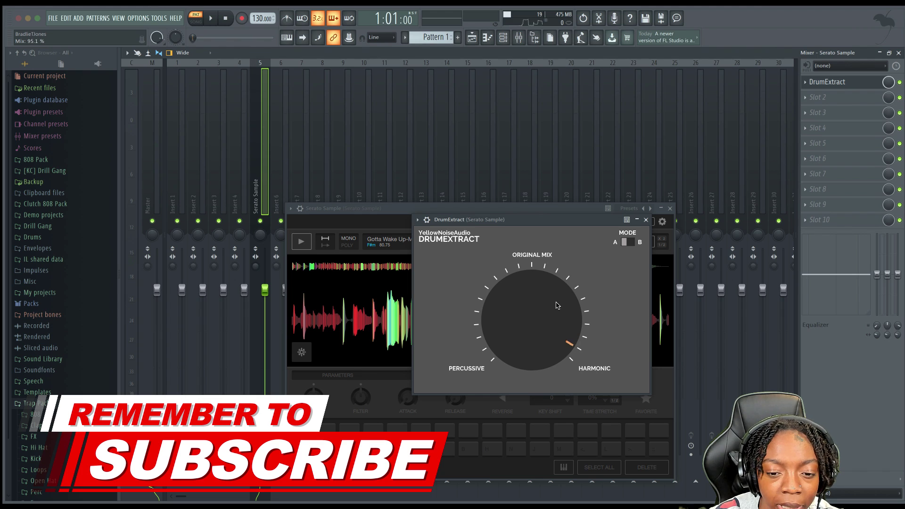
drag(556, 305, 558, 285)
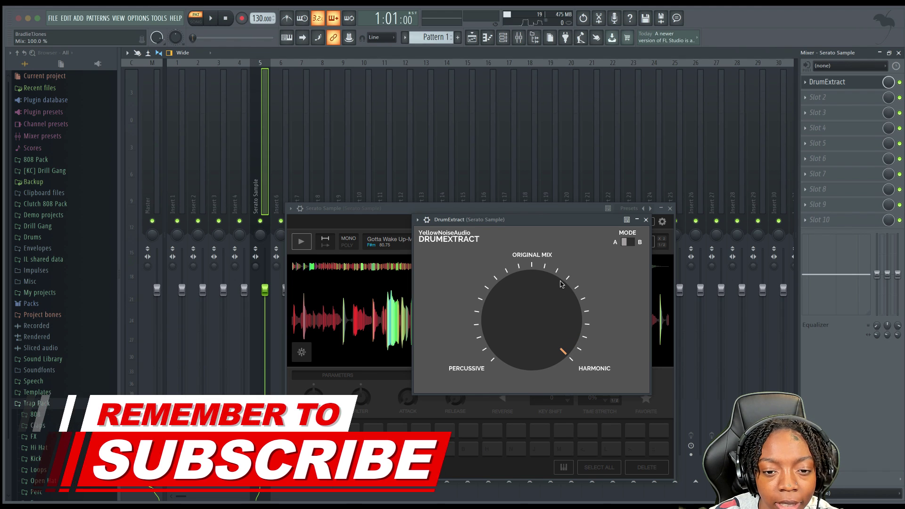
click(301, 242)
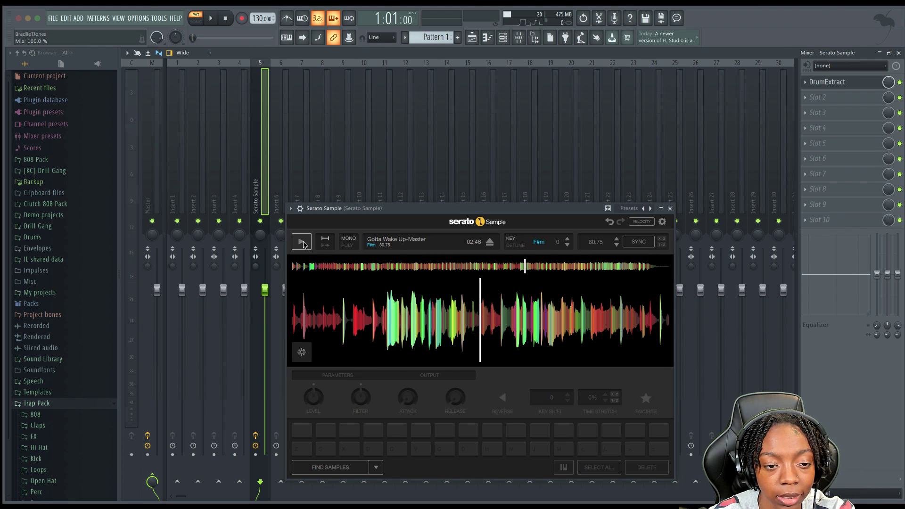
Reposition the DrumExtract window, stop playback, and load PEEL into the second effect slot
click(819, 85)
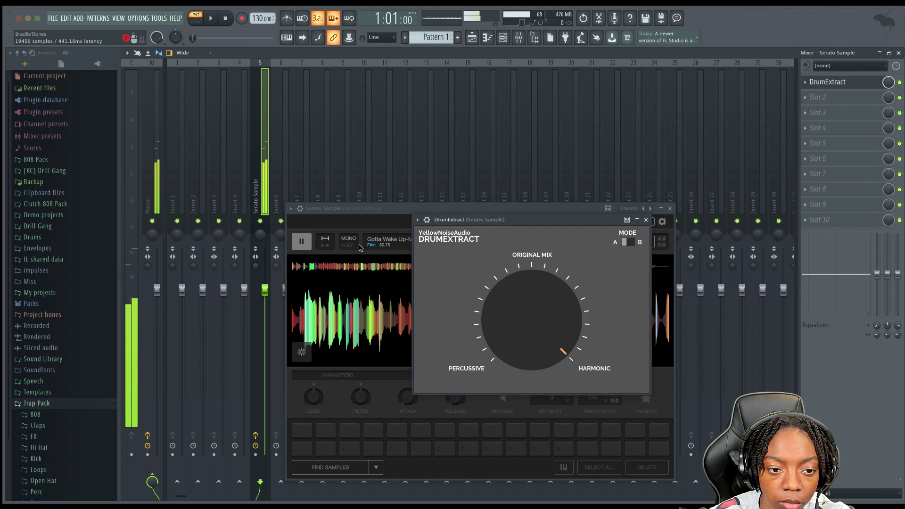
drag(454, 224, 455, 171)
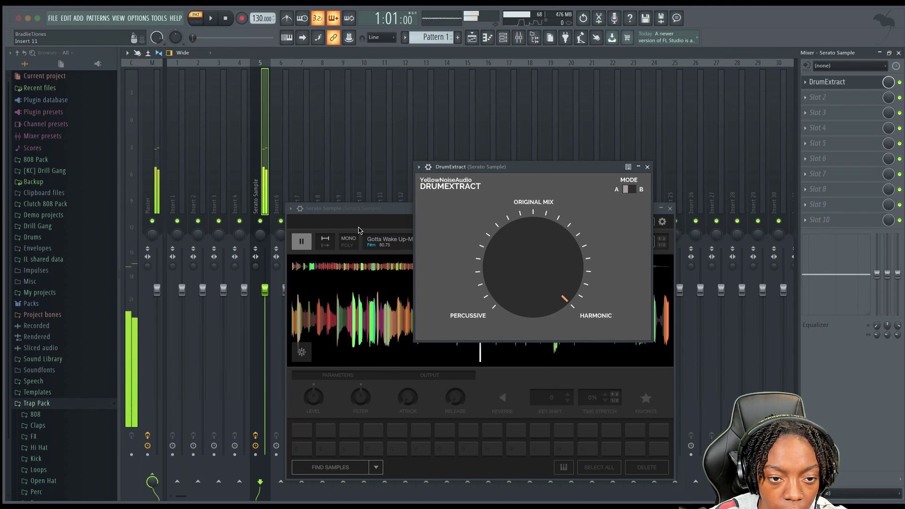
click(301, 242)
click(498, 182)
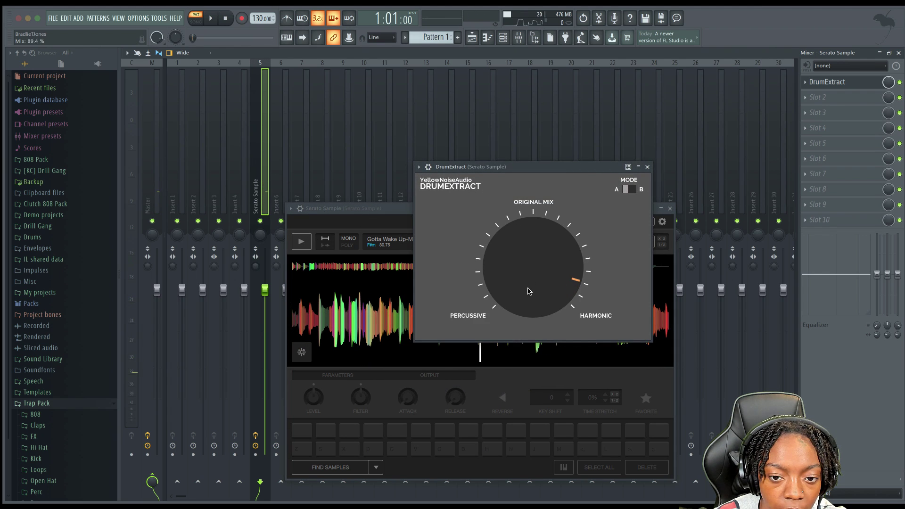
click(308, 242)
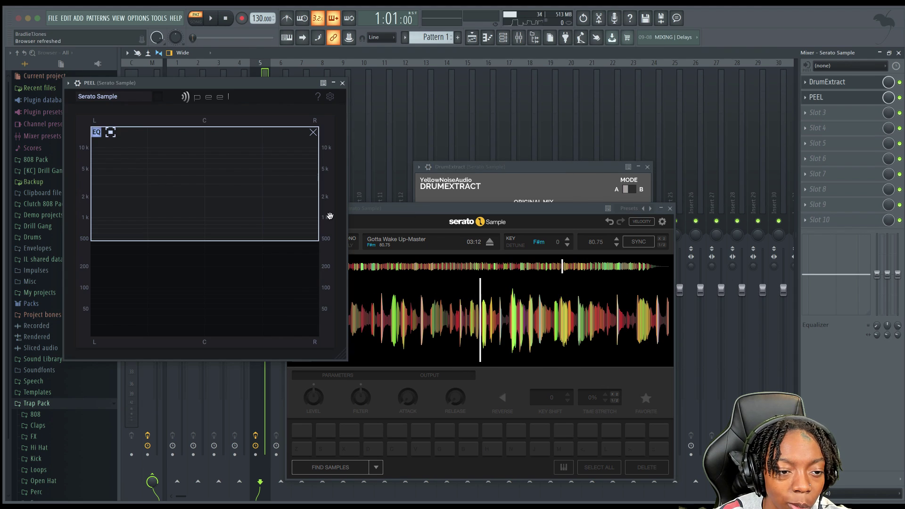
Drag the bottom edge of PEEL's EQ region down to include lower frequencies
drag(201, 243, 202, 248)
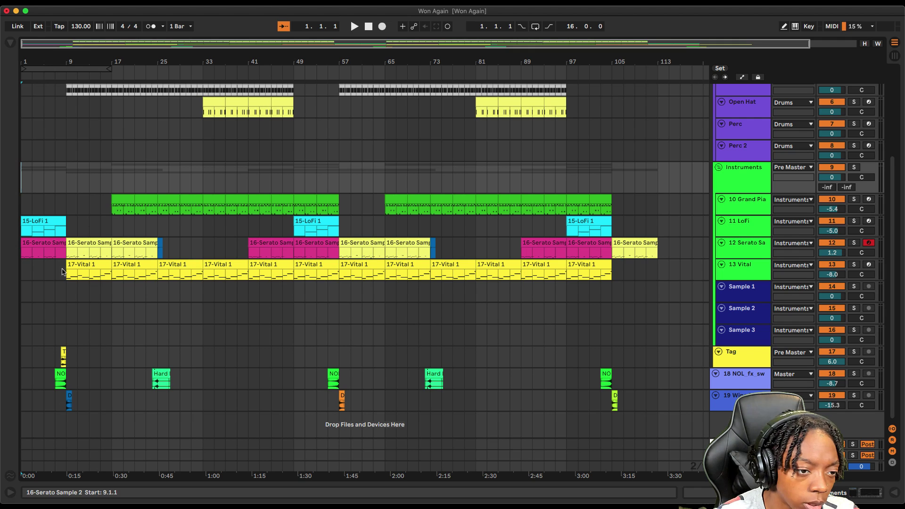
Solo and disarm track 12 Serato Sa, play from 1.1.1, and open its device chain
click(55, 290)
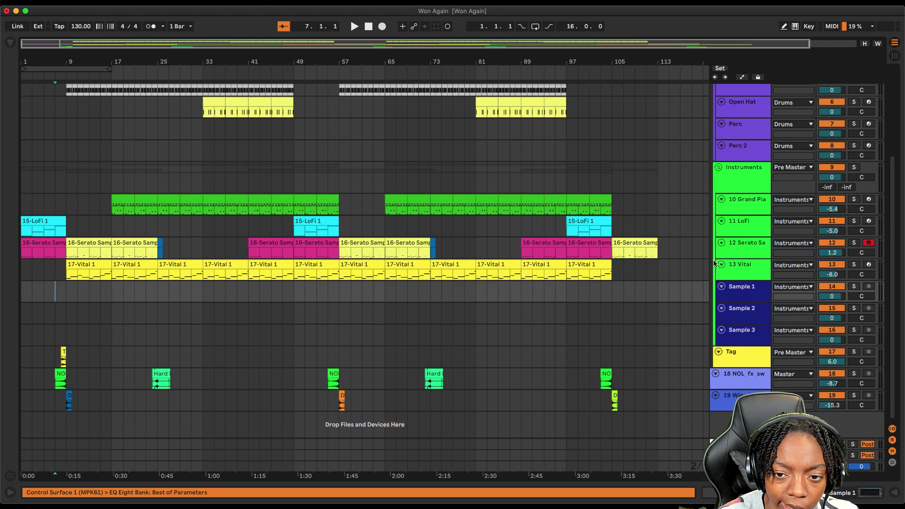
click(853, 243)
click(873, 244)
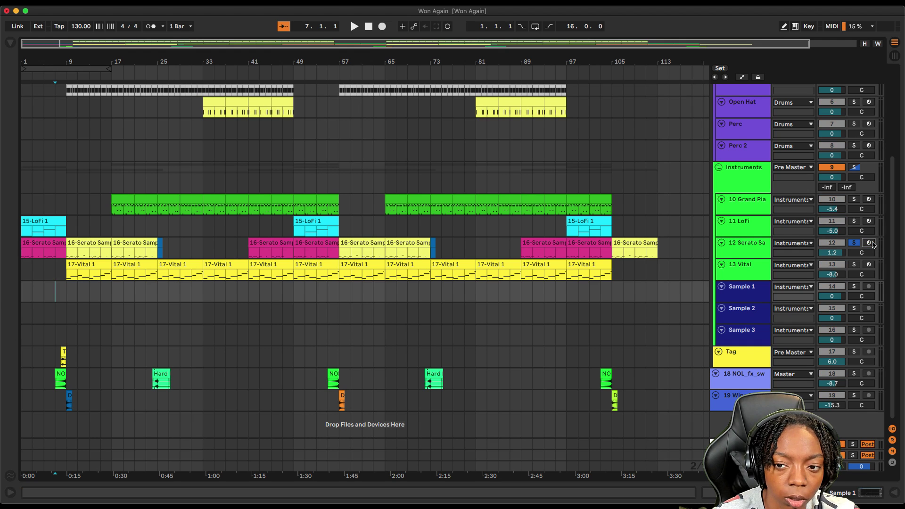
click(22, 268)
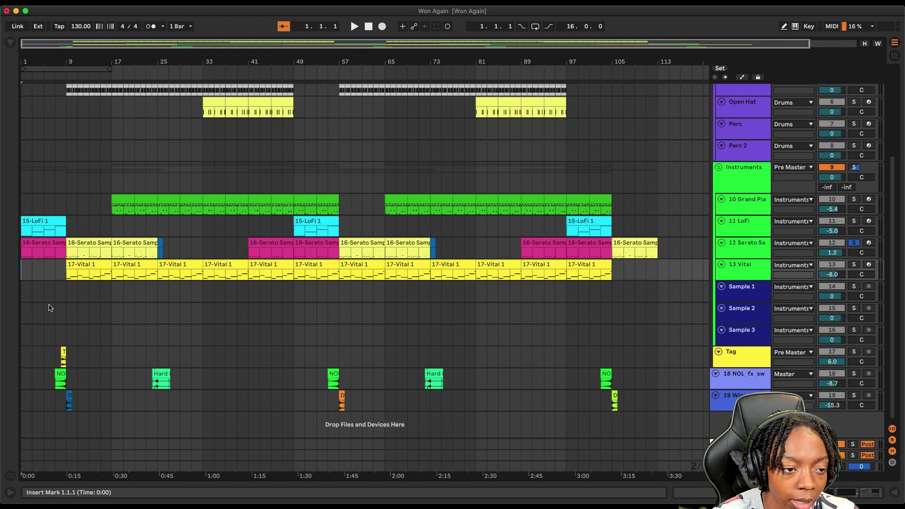
key(space)
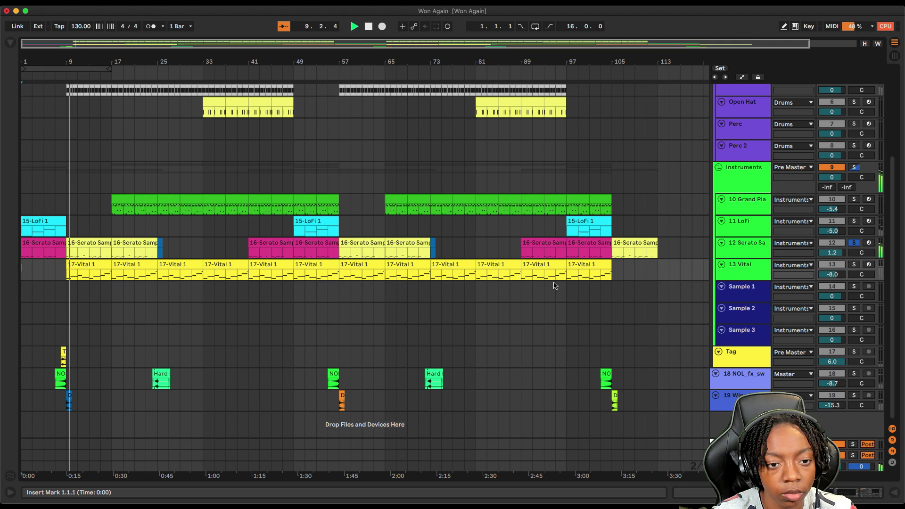
double_click(738, 254)
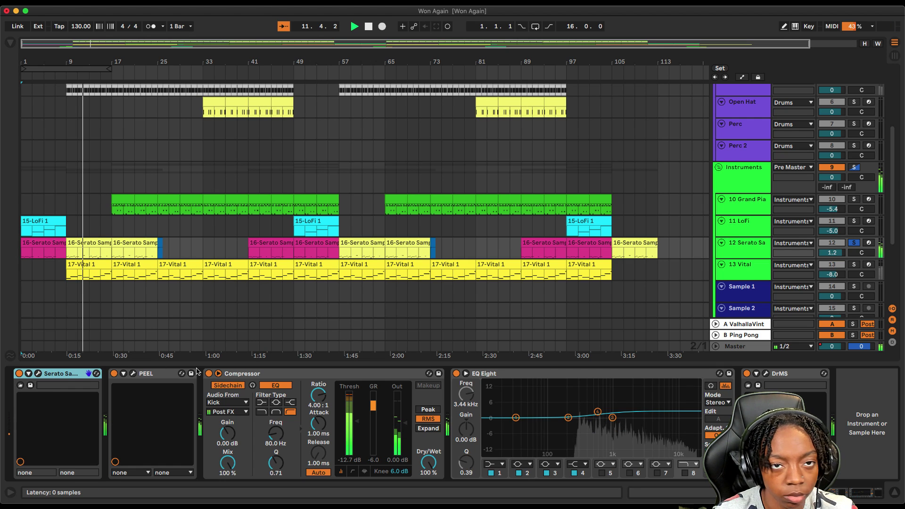
Open the Serato Sample plug-in window up and left, stop playback, and select the PEEL device
key(super+alt+p)
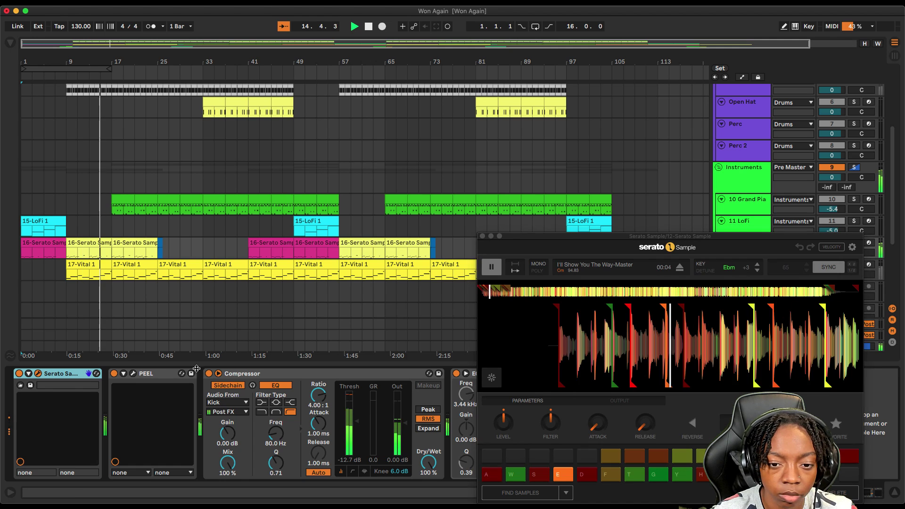
drag(604, 241, 396, 168)
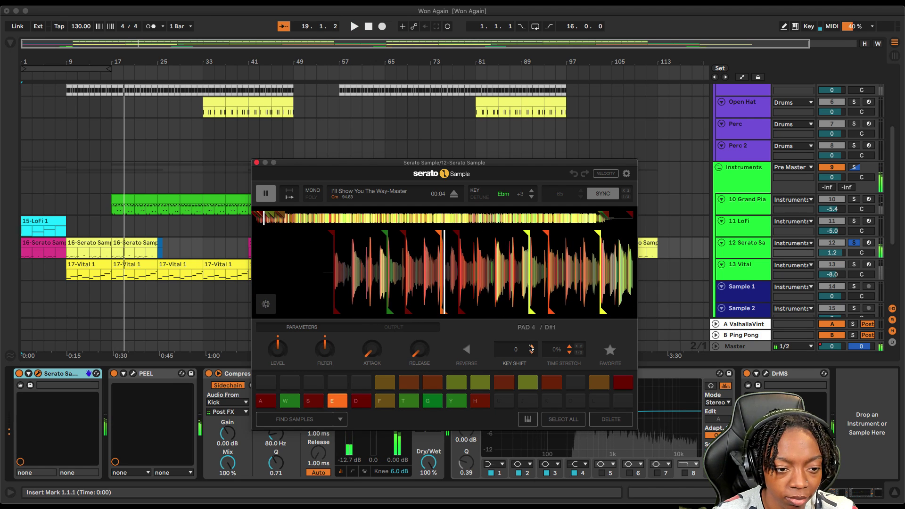
key(space)
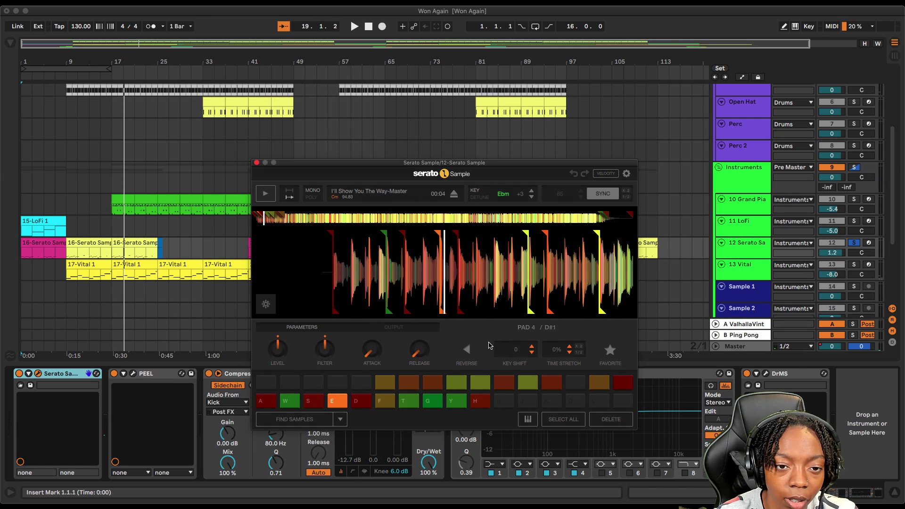
drag(453, 165, 453, 152)
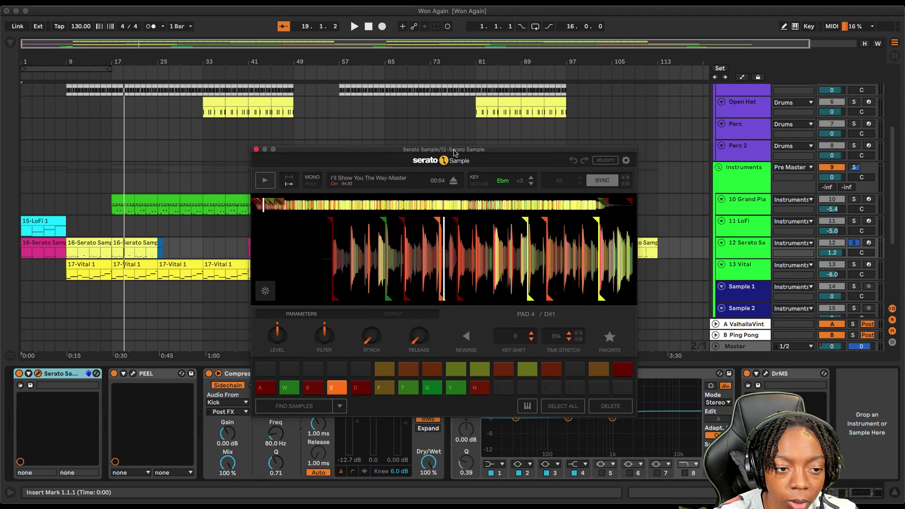
click(149, 376)
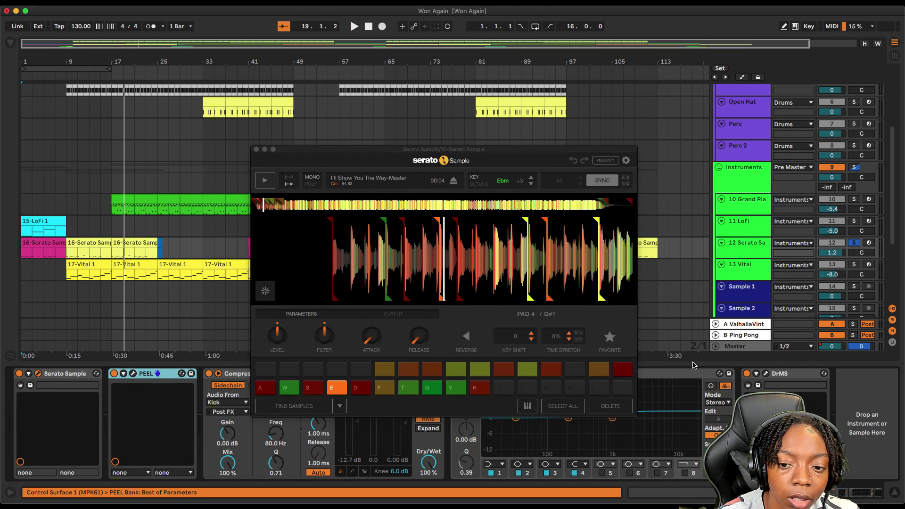
click(152, 376)
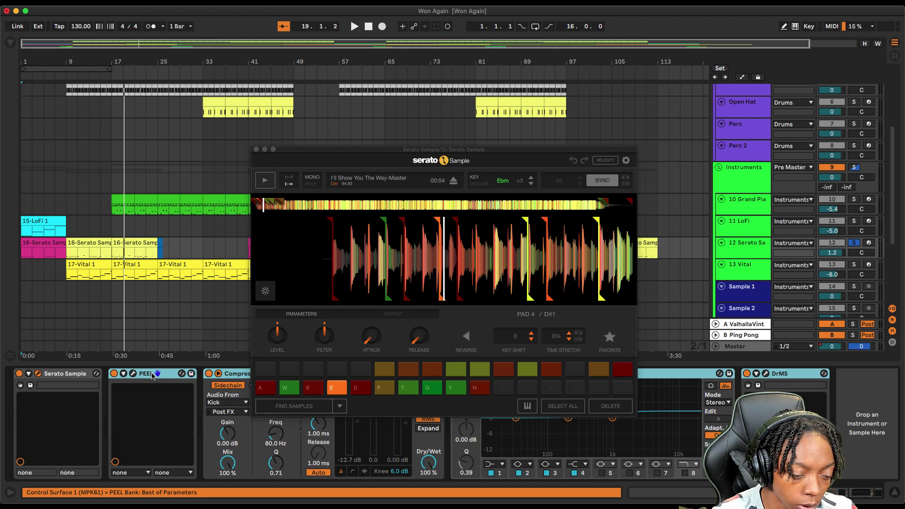
Group PEEL and the following effects into an Audio Effect Rack with Ctrl+G, enable it, and open PEEL while playing
key(ctrl+g)
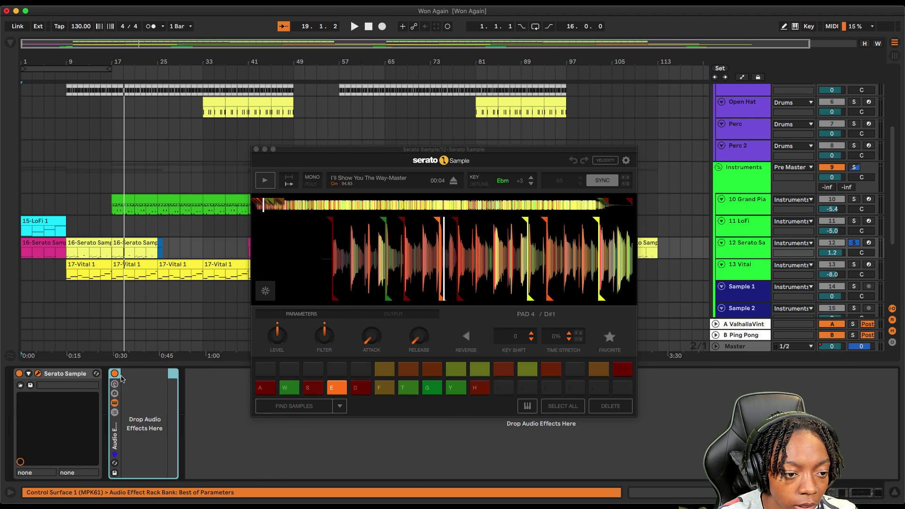
key(space)
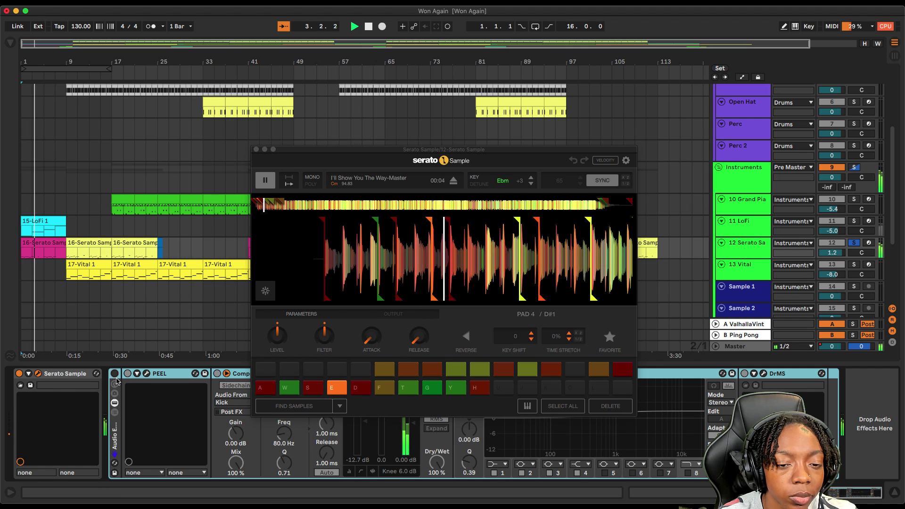
key(space)
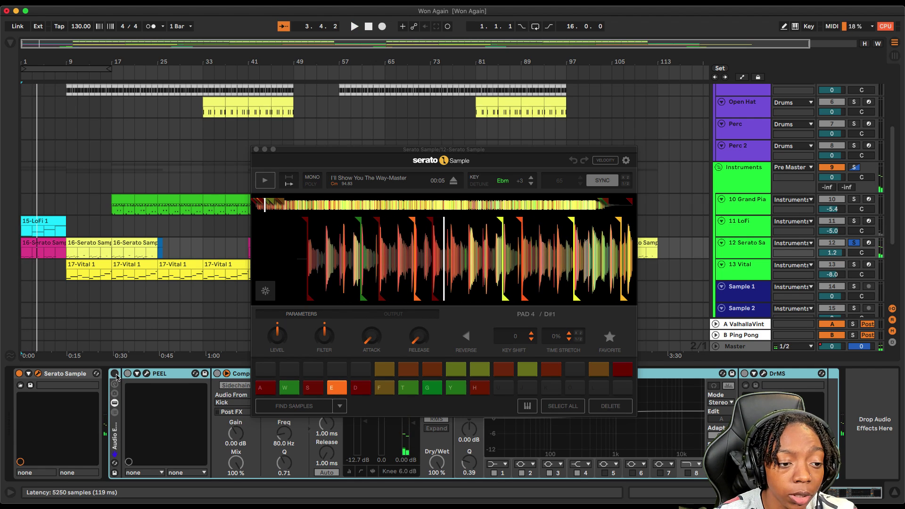
click(115, 373)
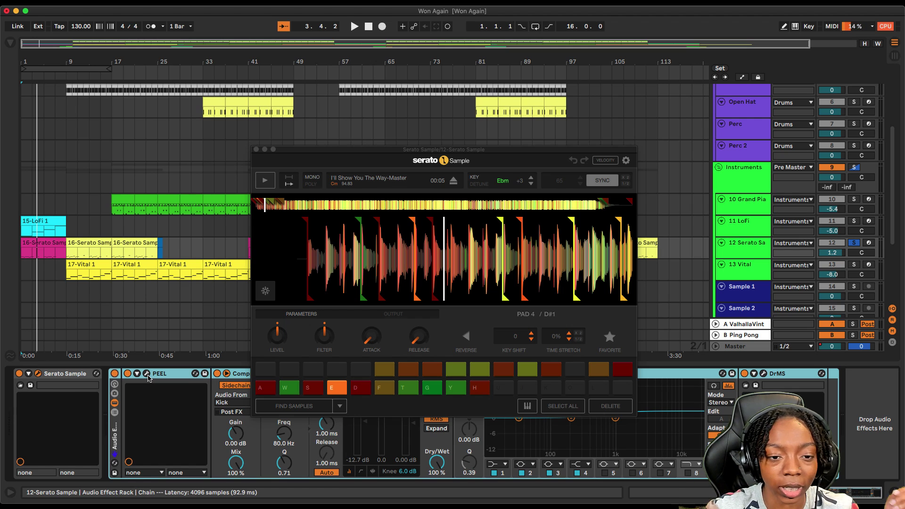
key(space)
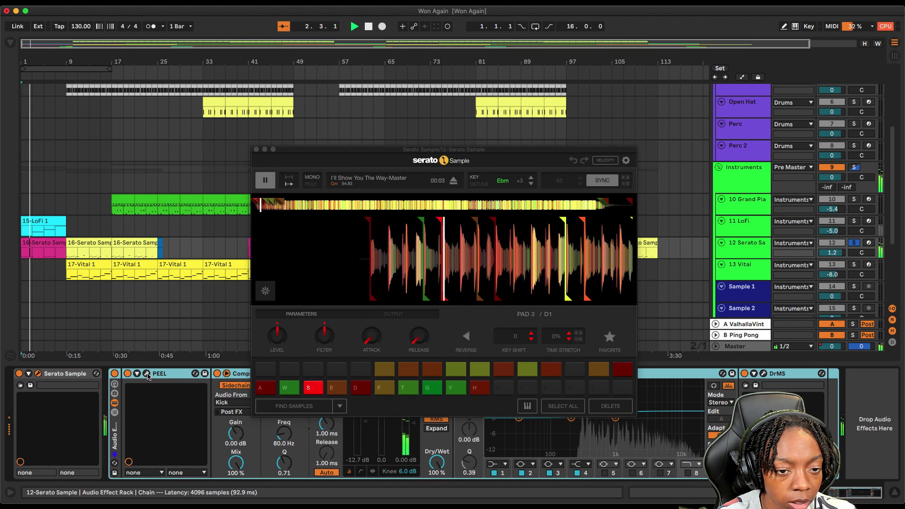
click(147, 373)
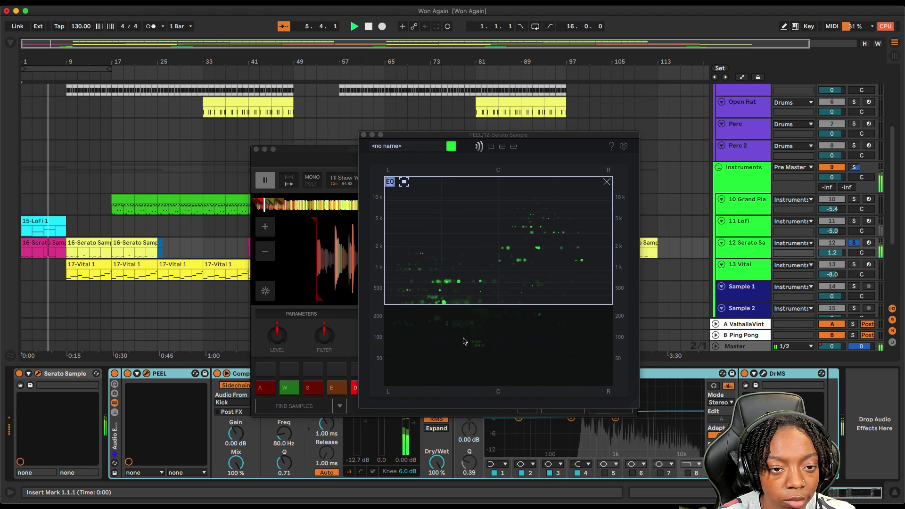
Compare the sample with PEEL bypassed and active, stop playback, and close the PEEL and Serato Sample windows
click(127, 373)
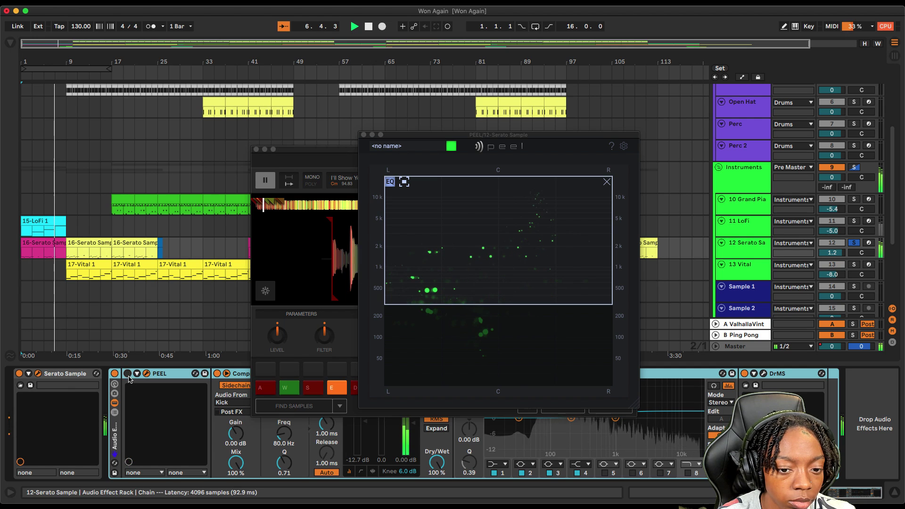
click(128, 374)
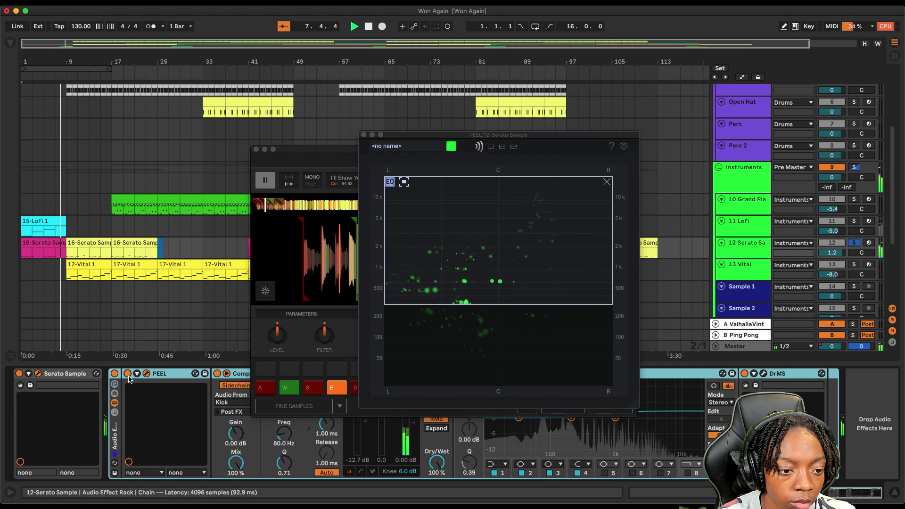
key(space)
click(363, 135)
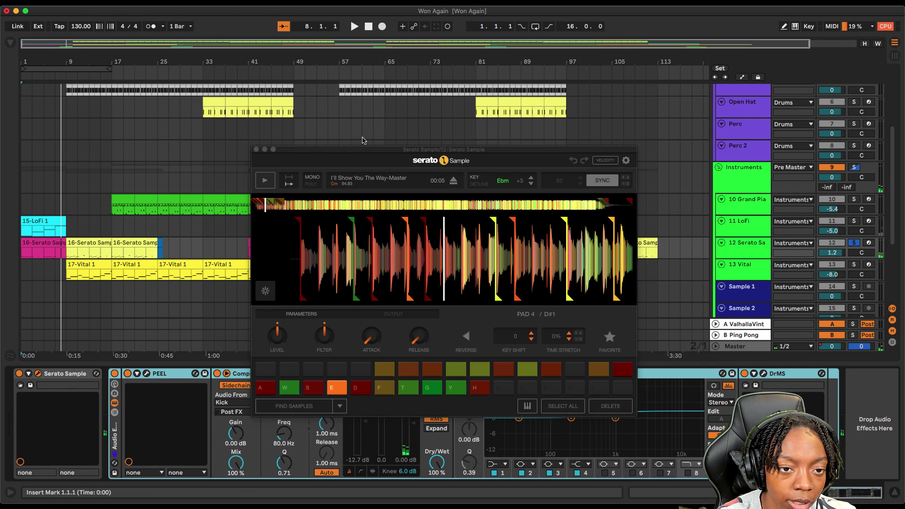
click(256, 149)
Fold away the Compressor's sidechain settings in the PEEL, Compressor, EQ Eight and DrMS chain
click(262, 374)
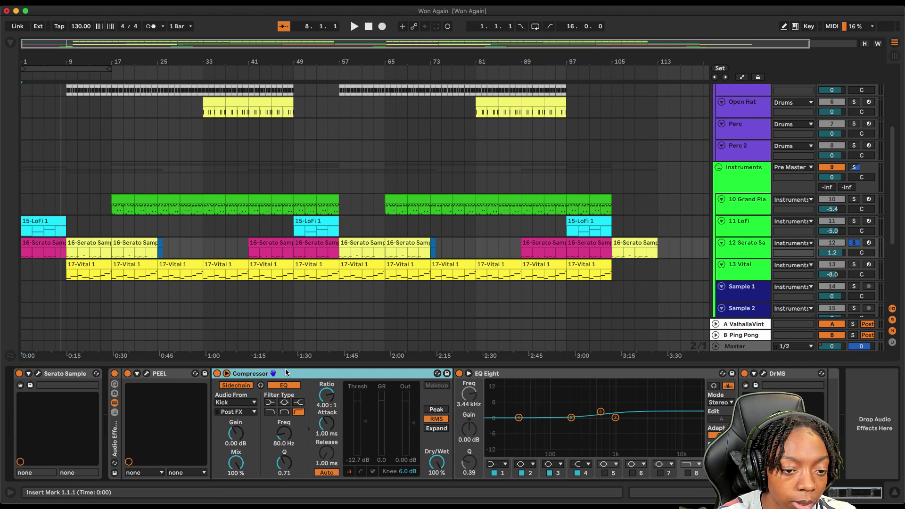
click(227, 373)
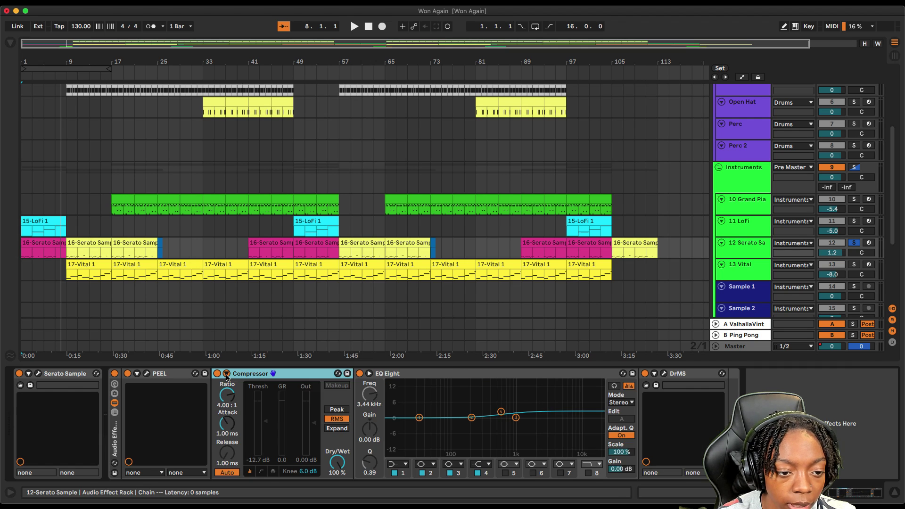
click(394, 375)
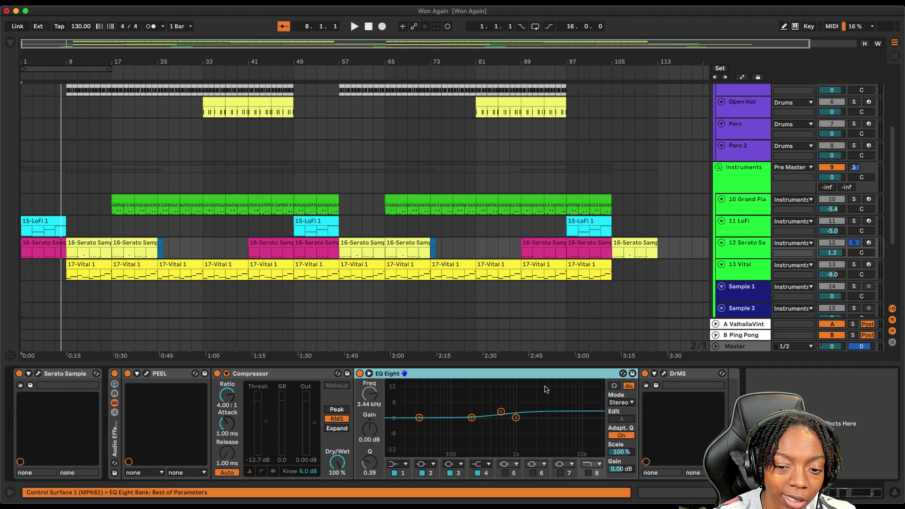
click(664, 374)
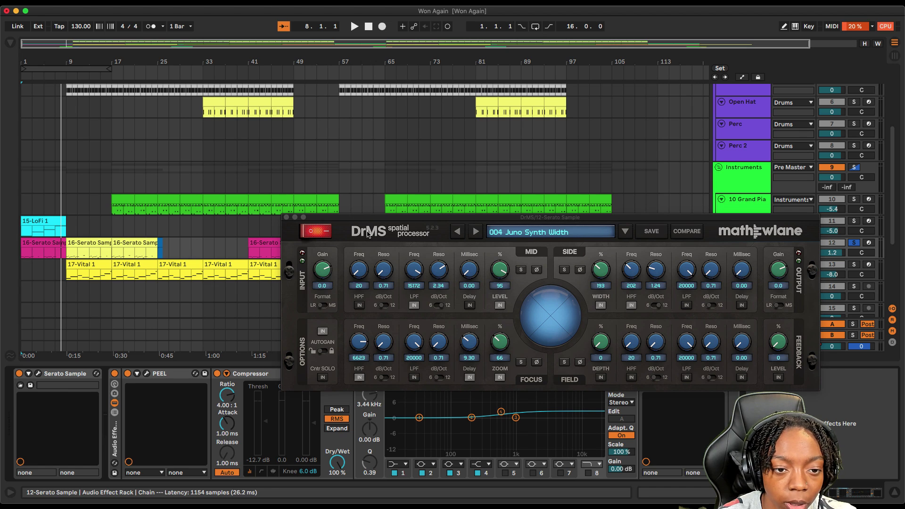
drag(347, 225, 300, 216)
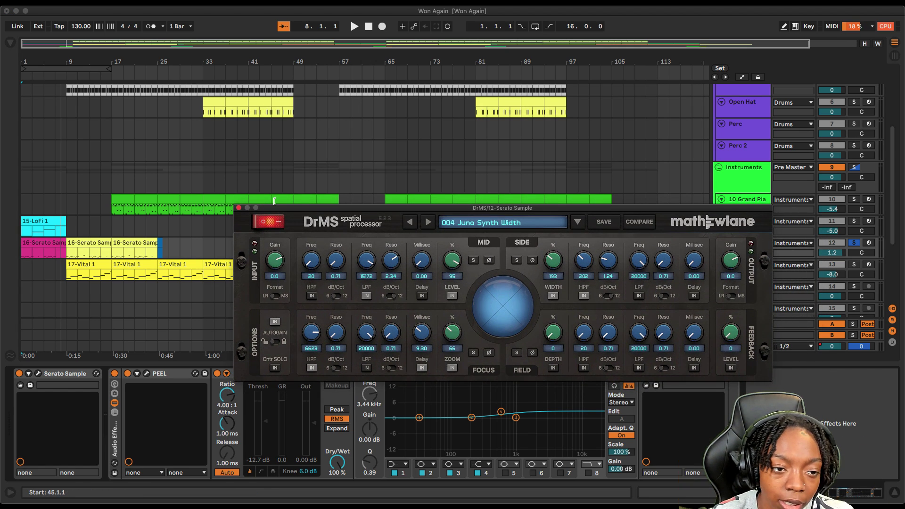
drag(274, 202, 244, 212)
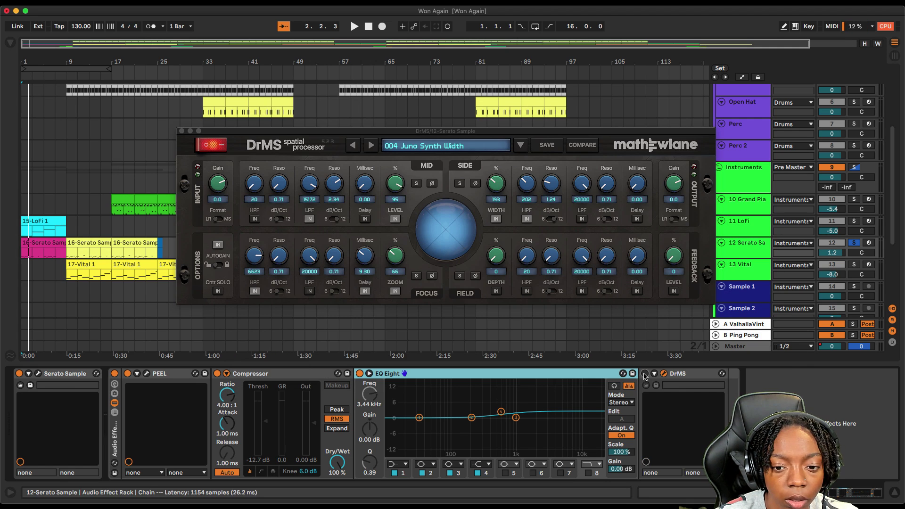
key(space)
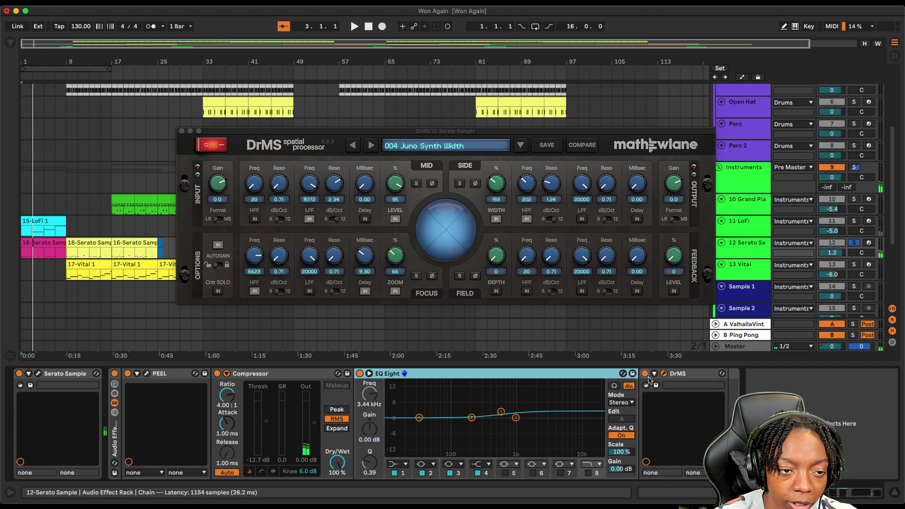
key(space)
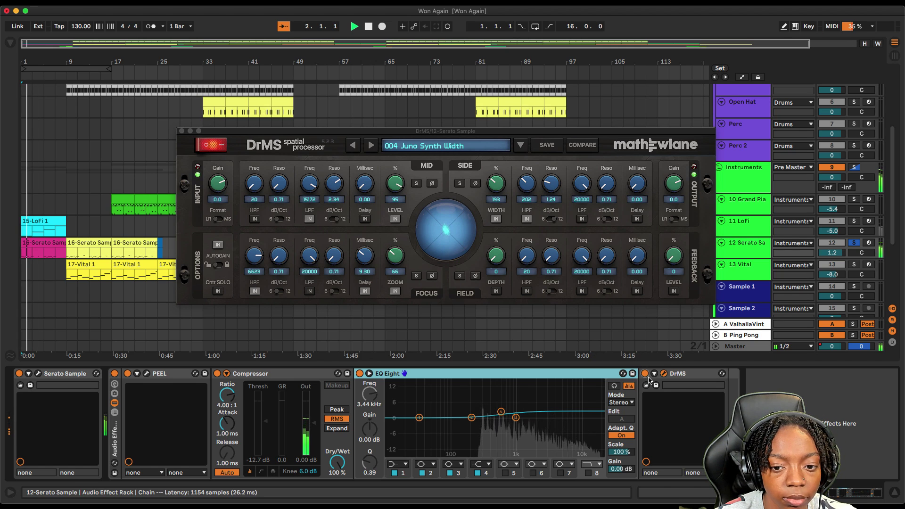
key(space)
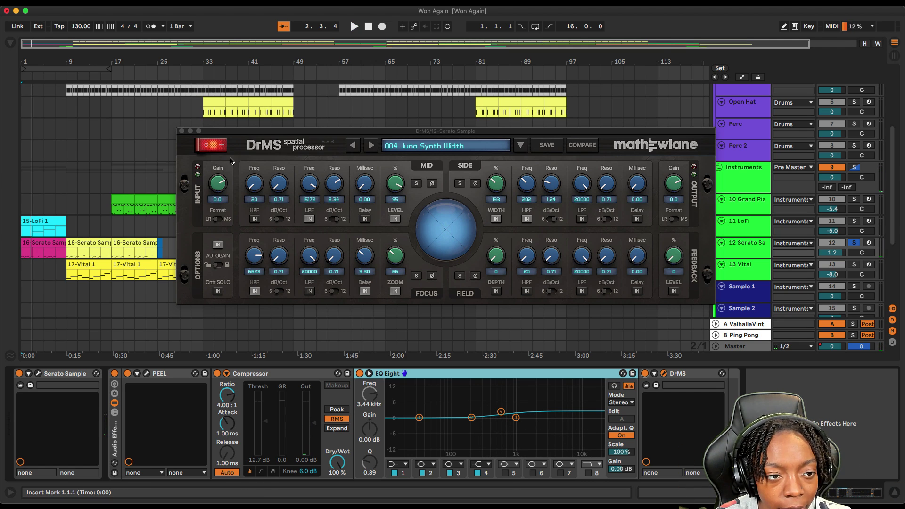
Close DrMS, show the Instruments group's HalfTime and EQ Eight chain, and scroll up to Kick, Snare and Hi Hat
click(182, 131)
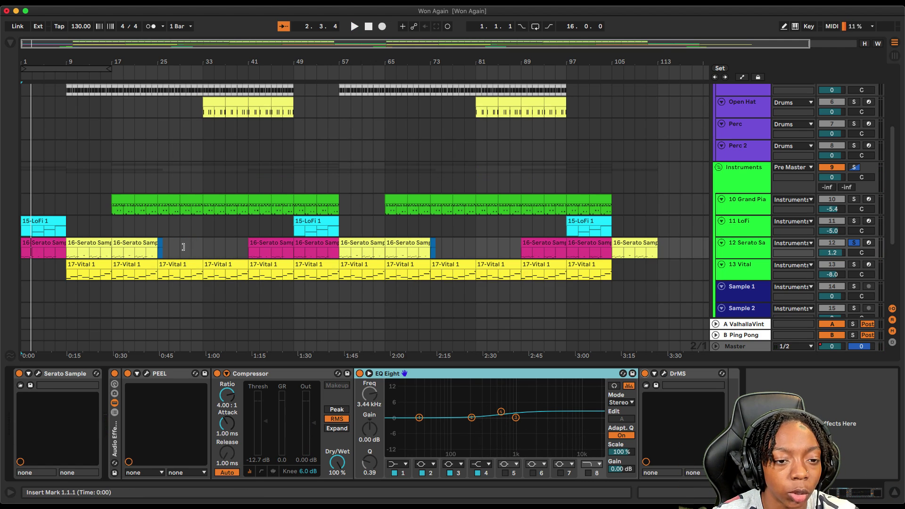
click(71, 178)
scroll(28, 236, up, 3)
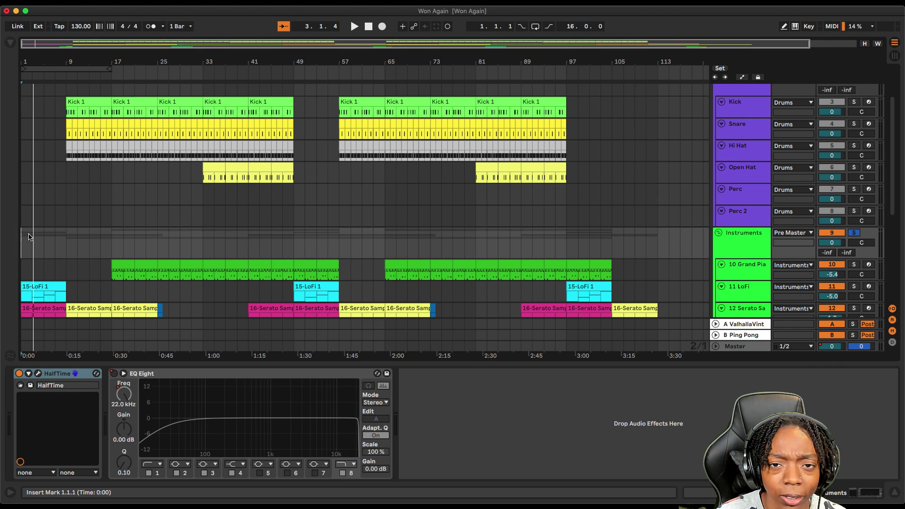
Play the beat to hear the Instruments group's HalfTime and EQ Eight effects
key(space)
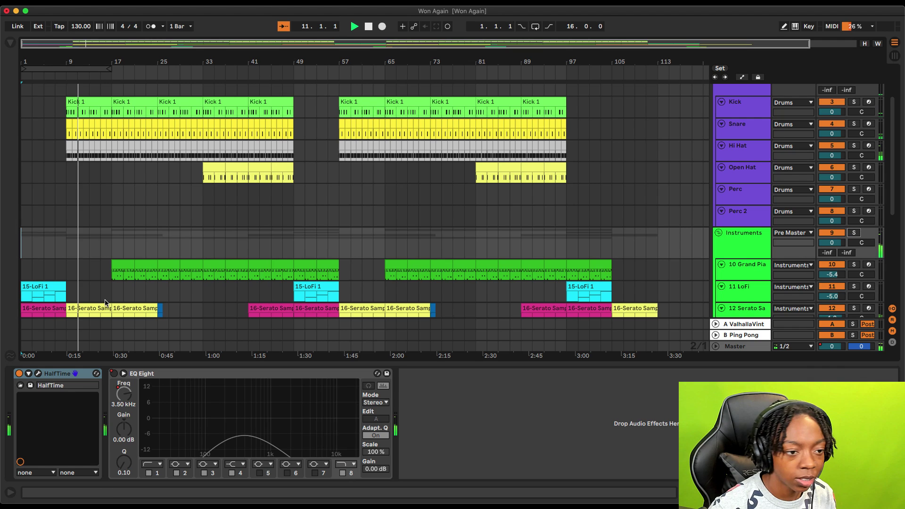